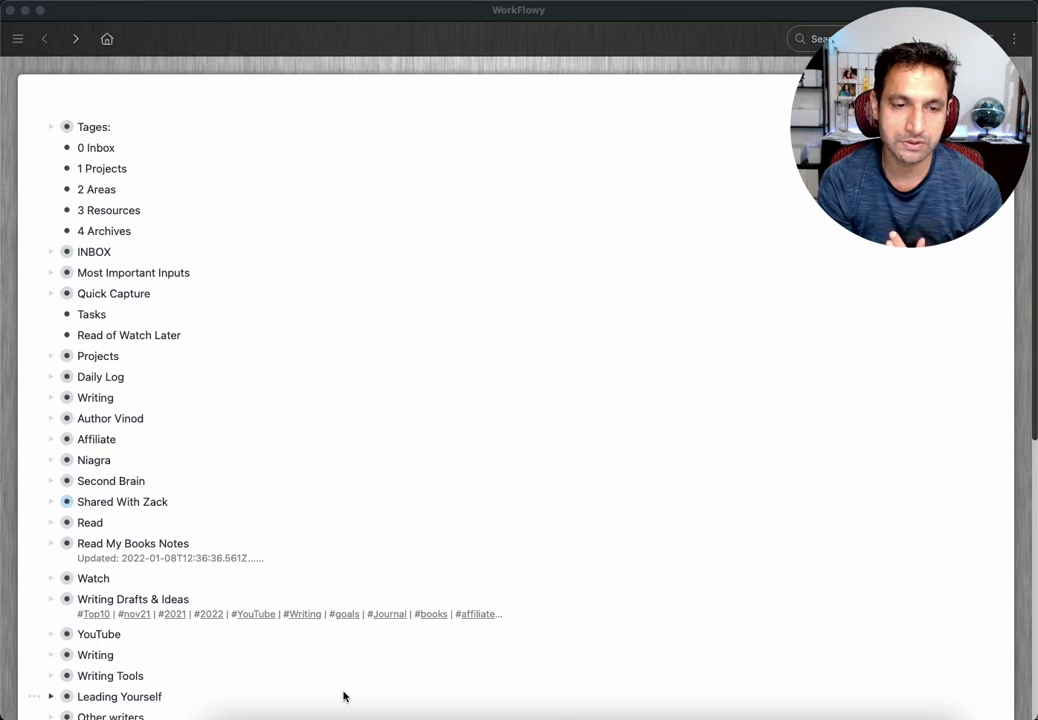
- Block-select the rows 0 Inbox through 4 Archives under Tages: in WorkFlowy
{"action": "left_click", "coordinate": [141, 228]}
{"action": "left_click_drag", "start_coordinate": [138, 236], "coordinate": [55, 146]}
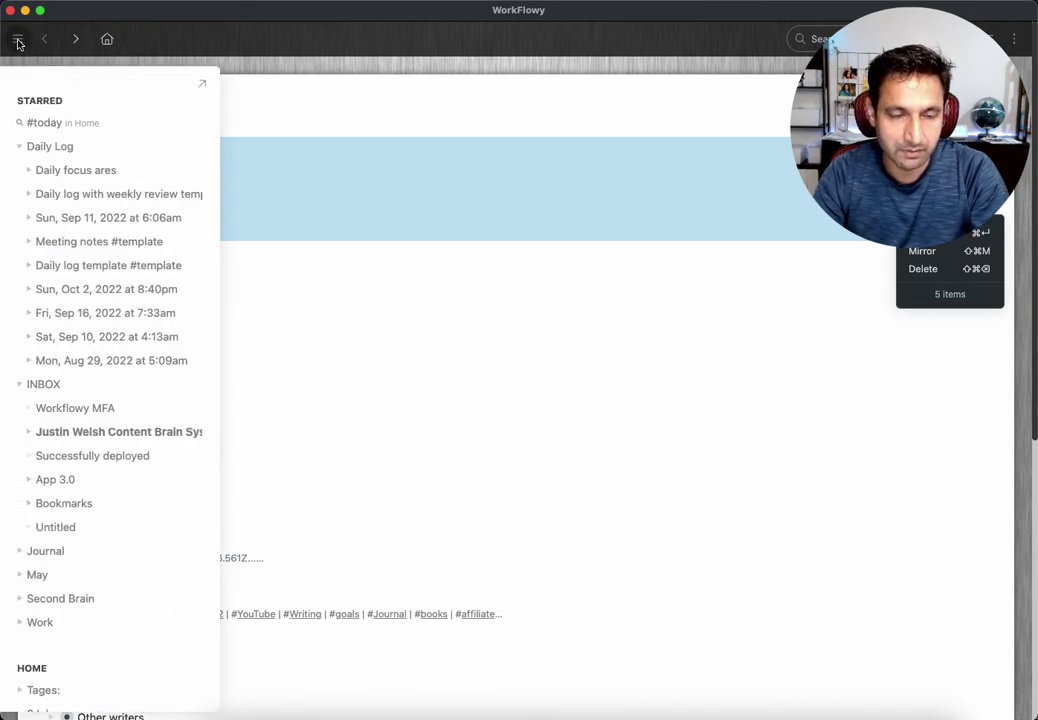
{"action": "scroll", "coordinate": [28, 289], "scroll_direction": "down", "scroll_amount": 5}
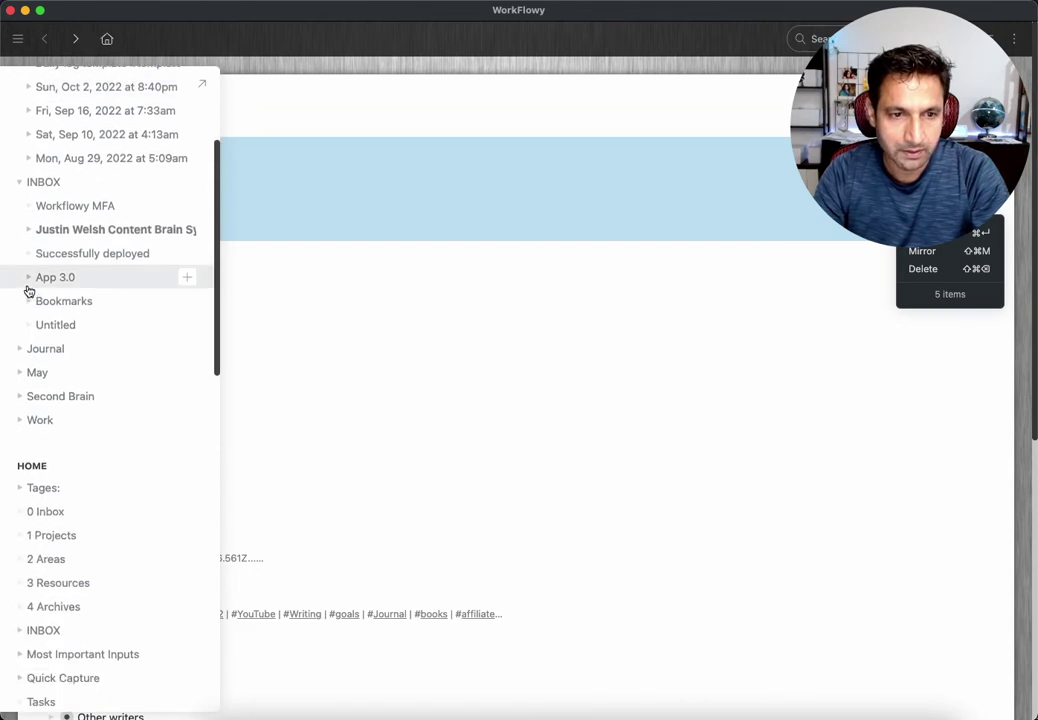
{"action": "scroll", "coordinate": [77, 386], "scroll_direction": "down", "scroll_amount": 1}
{"action": "scroll", "coordinate": [65, 373], "scroll_direction": "down", "scroll_amount": 4}
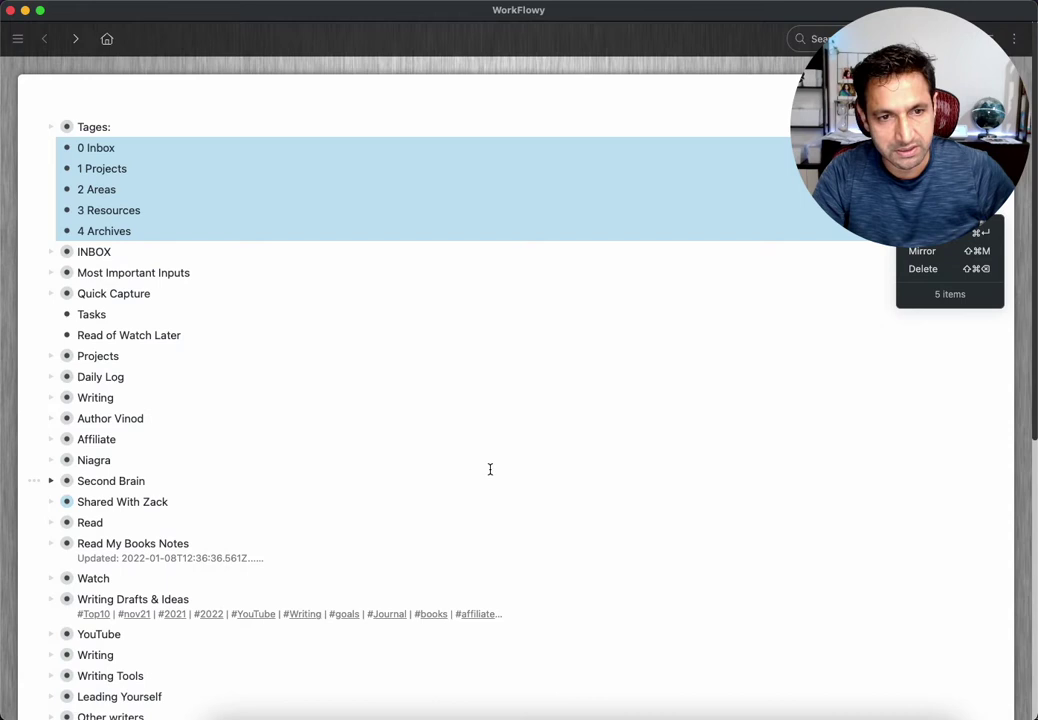
- Zoom into Daily Log and select the Oct 2 'Most important things for today' block, then deselect it
{"action": "left_click", "coordinate": [66, 377]}
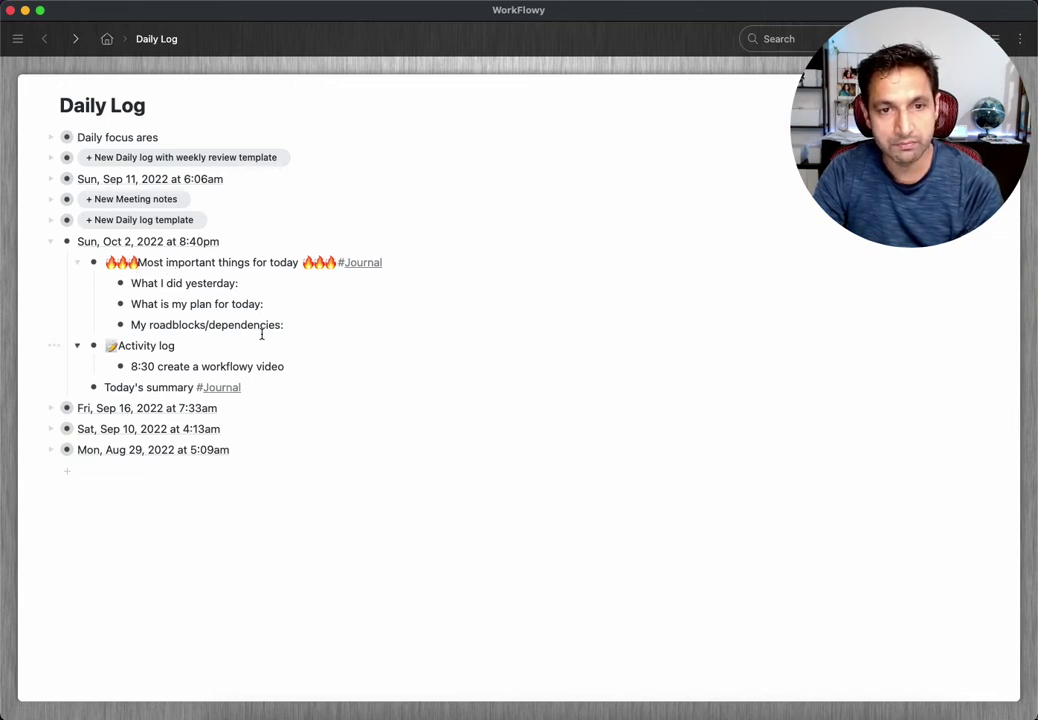
{"action": "mouse_move", "coordinate": [288, 326]}
{"action": "left_mouse_down"}
{"action": "mouse_move", "coordinate": [173, 298]}
{"action": "mouse_move", "coordinate": [106, 266]}
{"action": "left_mouse_up"}
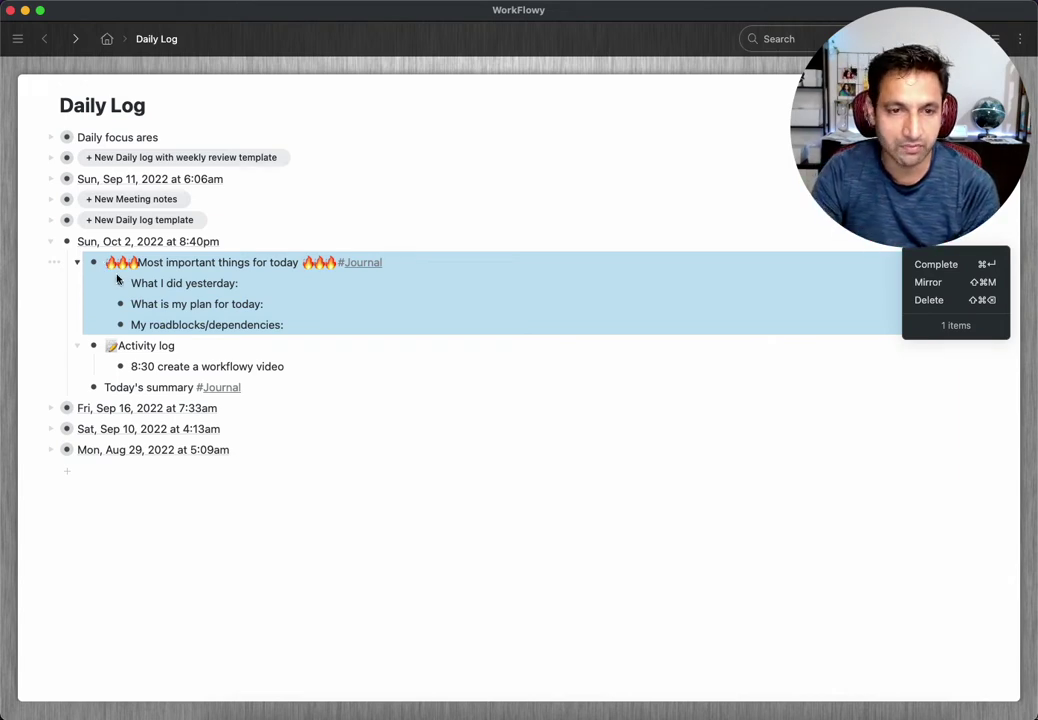
{"action": "left_click", "coordinate": [293, 366]}
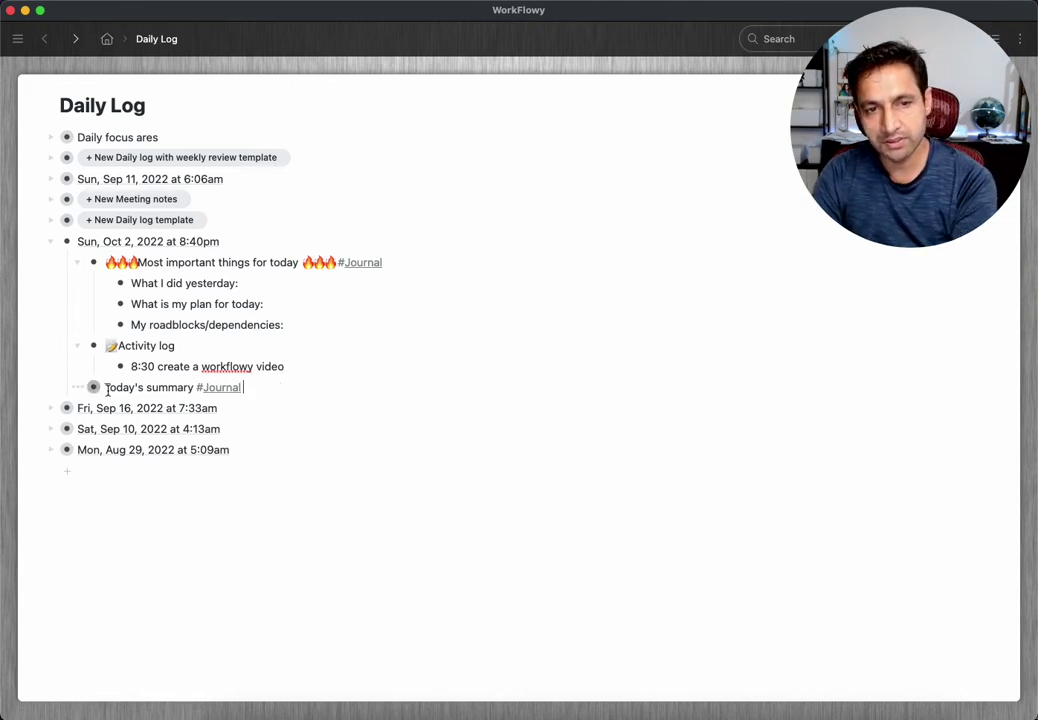
- Add a daily log from the weekly review template, expand its template section, then collapse it
{"action": "left_click", "coordinate": [166, 159]}
{"action": "left_click", "coordinate": [51, 179]}
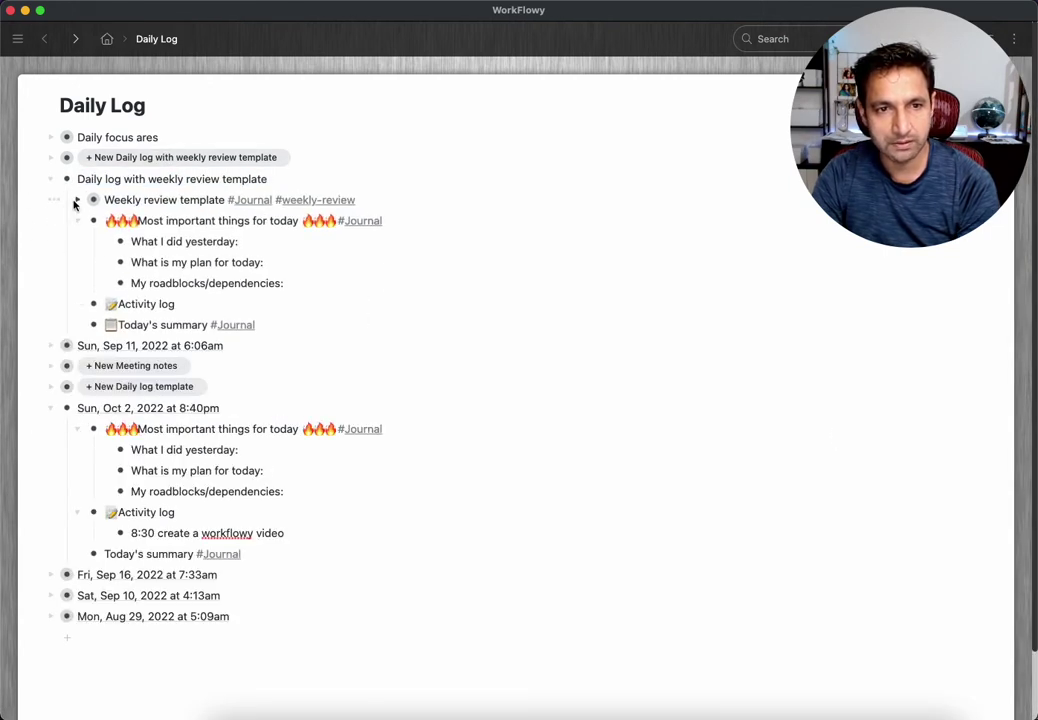
{"action": "left_click", "coordinate": [76, 200]}
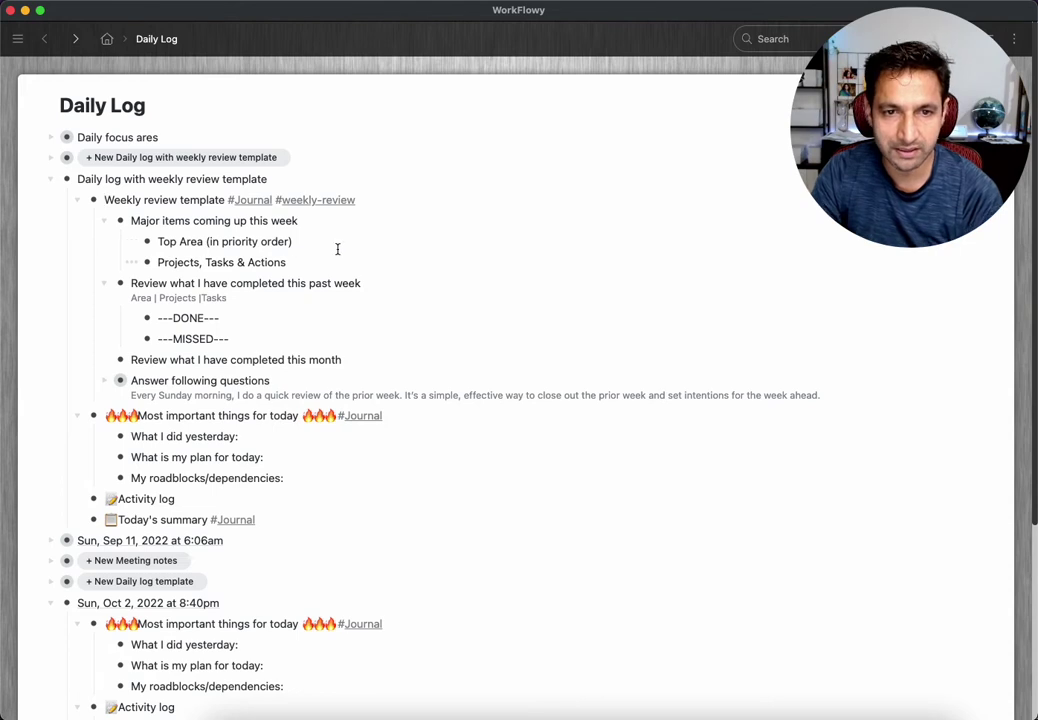
{"action": "left_click", "coordinate": [50, 179]}
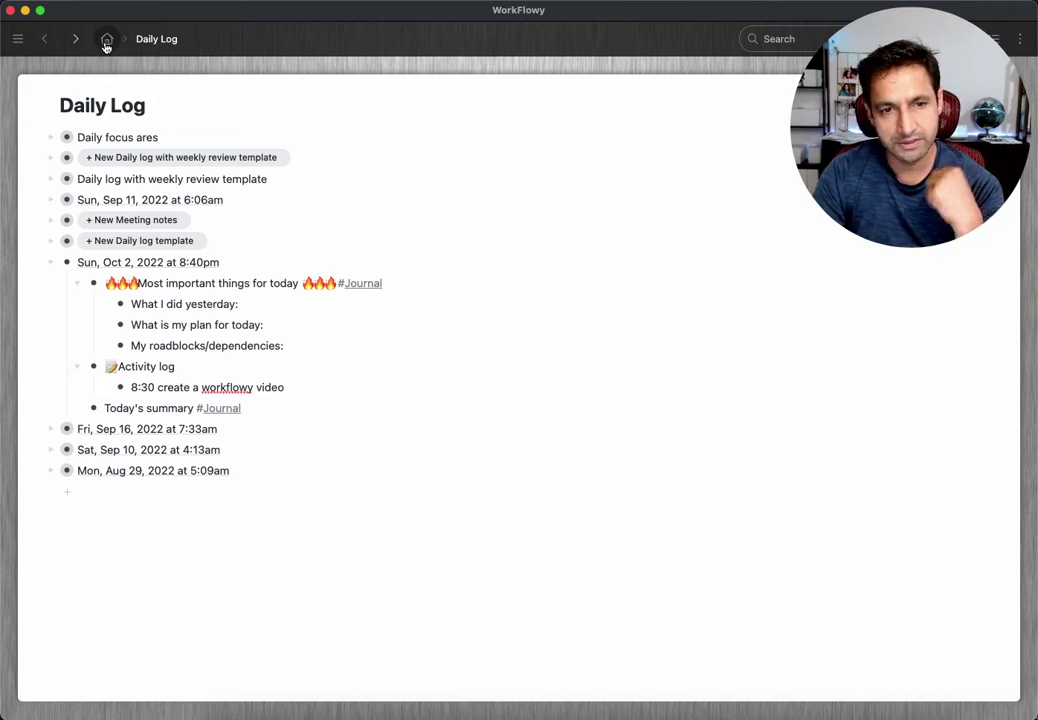
{"action": "left_click", "coordinate": [106, 40]}
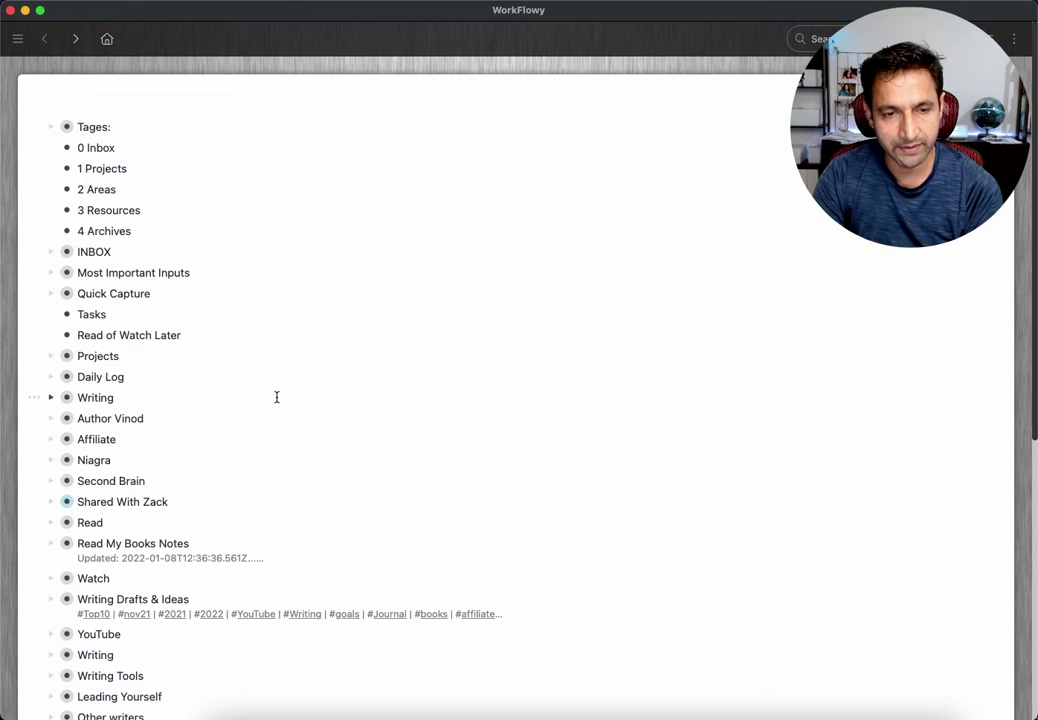
{"action": "scroll", "coordinate": [276, 438], "scroll_direction": "down", "scroll_amount": 1}
{"action": "scroll", "coordinate": [210, 415], "scroll_direction": "down", "scroll_amount": 4}
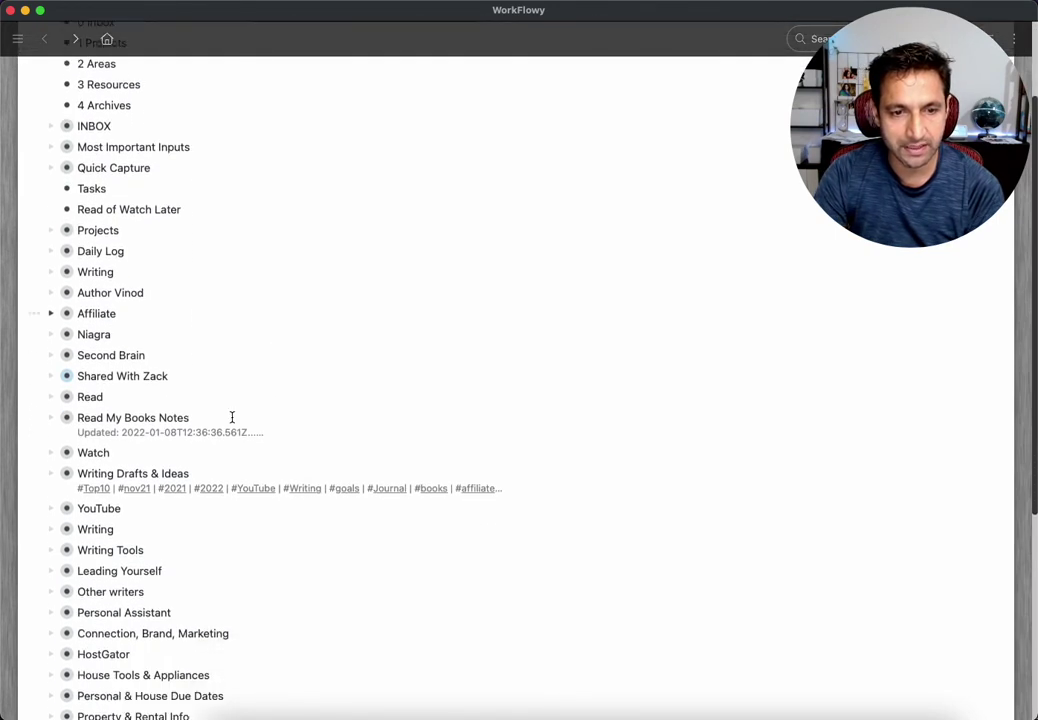
{"action": "scroll", "coordinate": [232, 417], "scroll_direction": "down", "scroll_amount": 5}
{"action": "scroll", "coordinate": [232, 417], "scroll_direction": "down", "scroll_amount": 3}
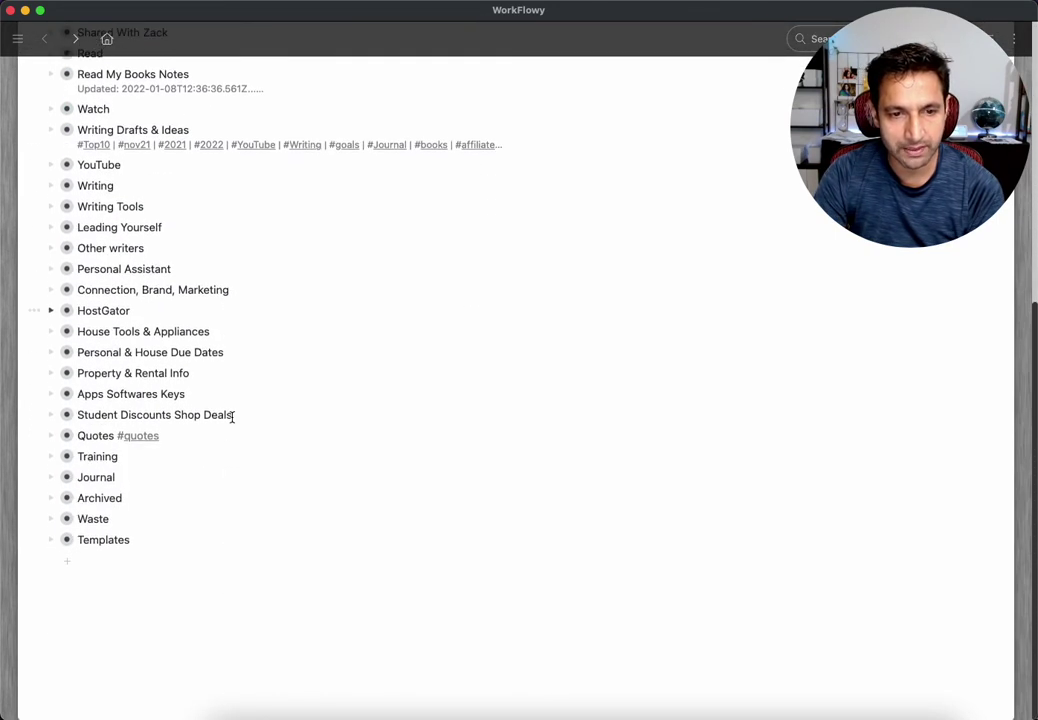
{"action": "left_click", "coordinate": [67, 477]}
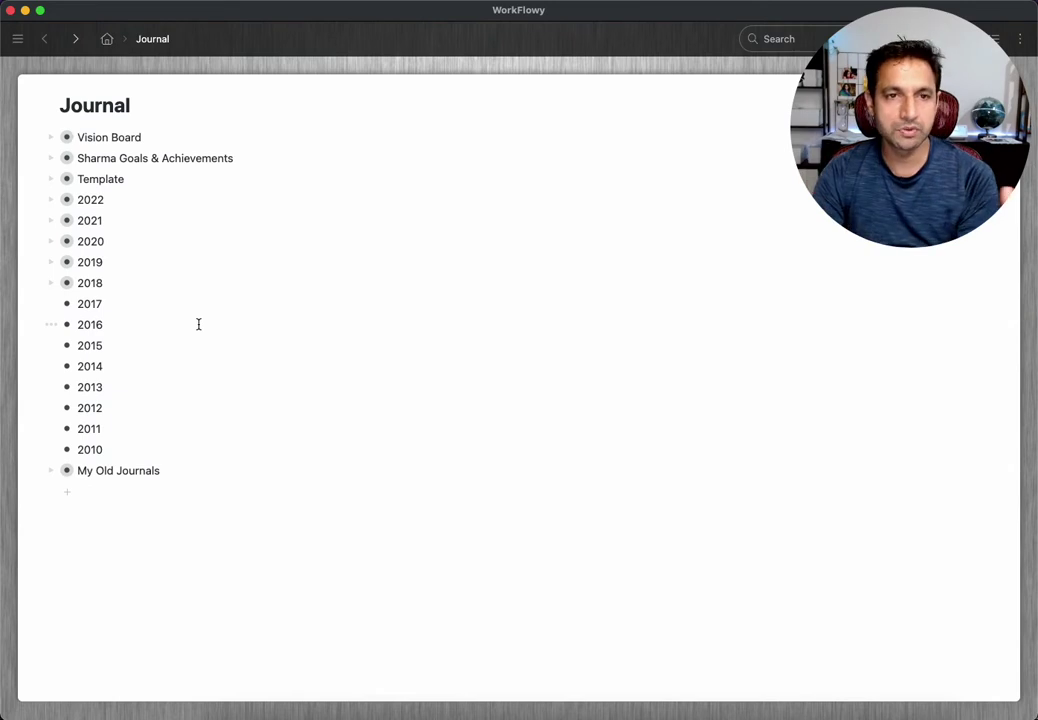
{"action": "left_click", "coordinate": [65, 202]}
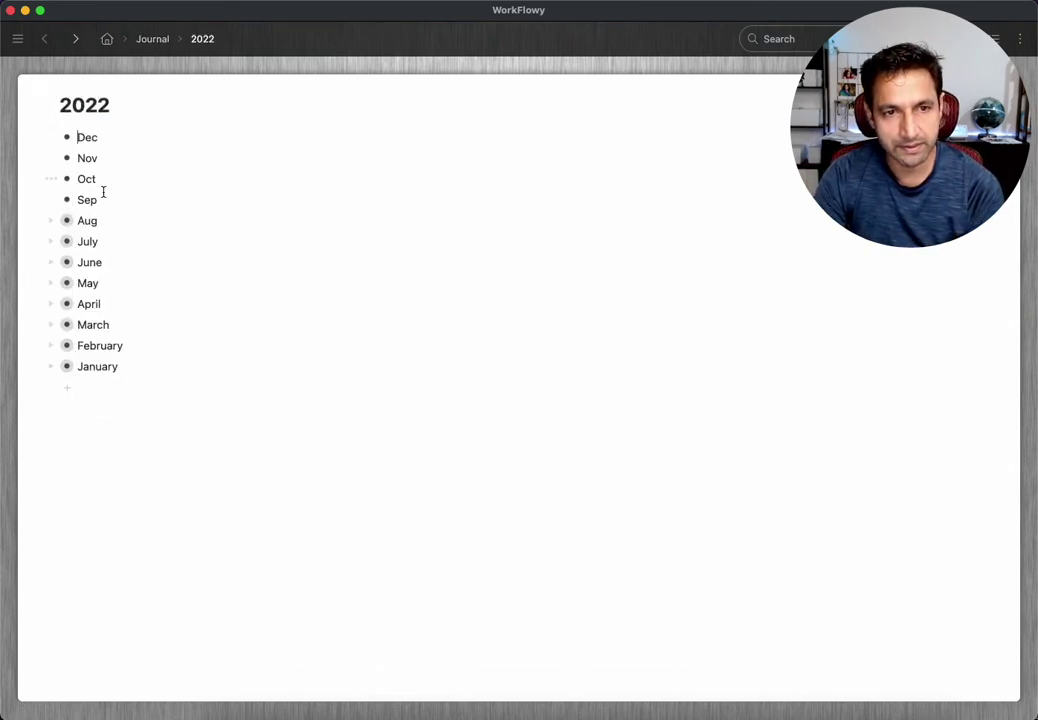
{"action": "left_click", "coordinate": [67, 220]}
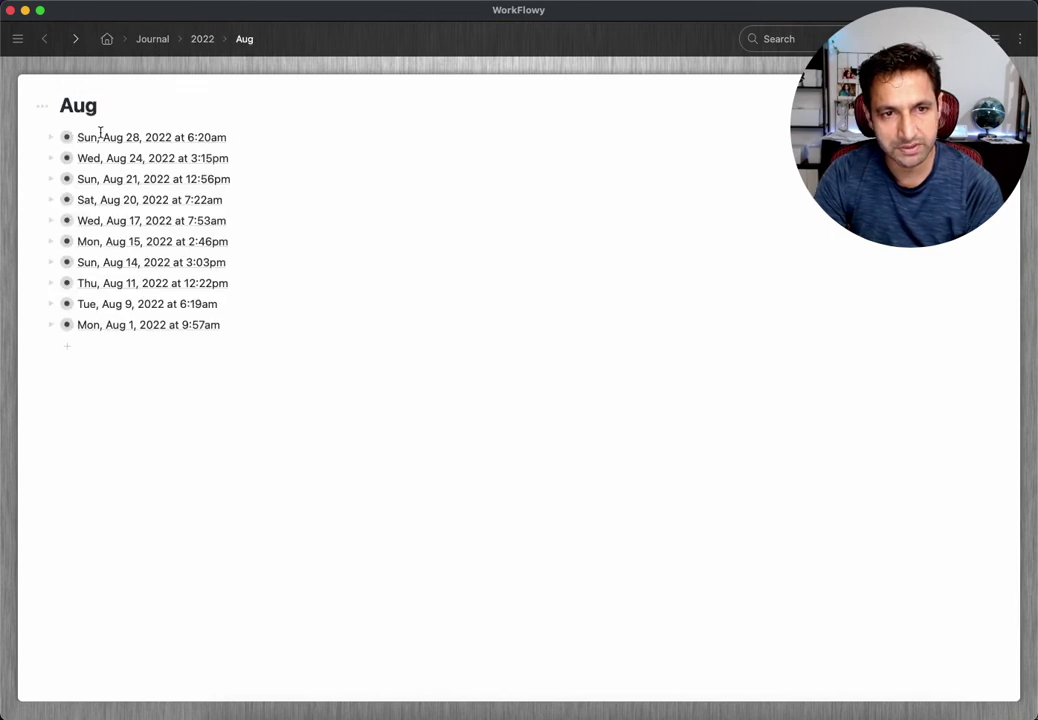
{"action": "left_click", "coordinate": [202, 39]}
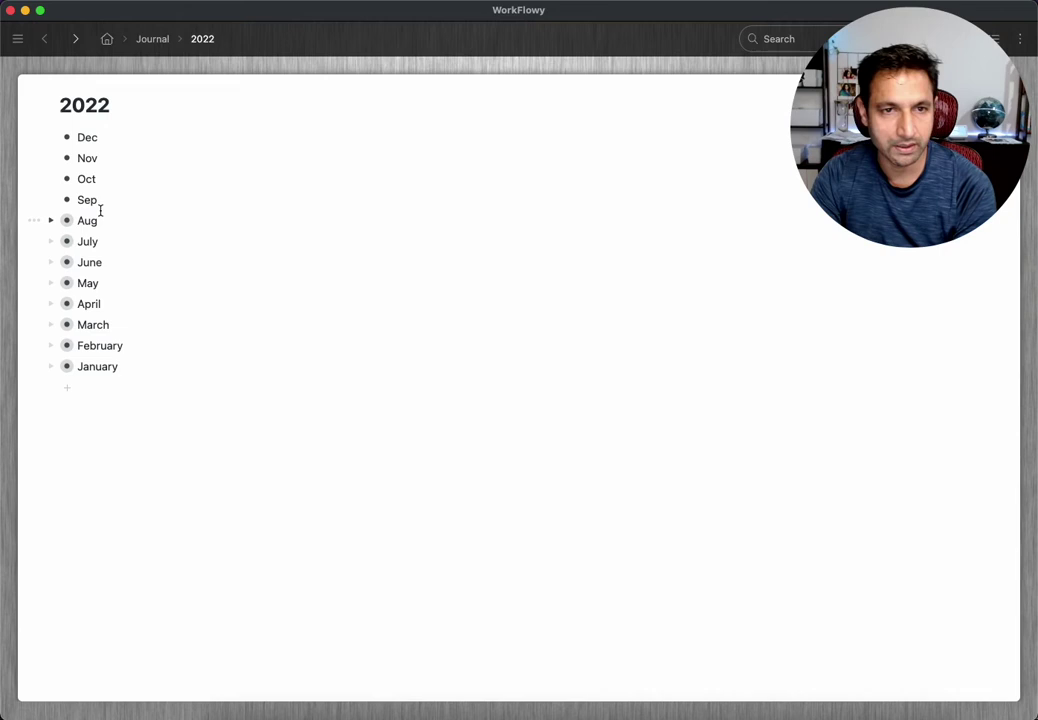
{"action": "left_click", "coordinate": [108, 39]}
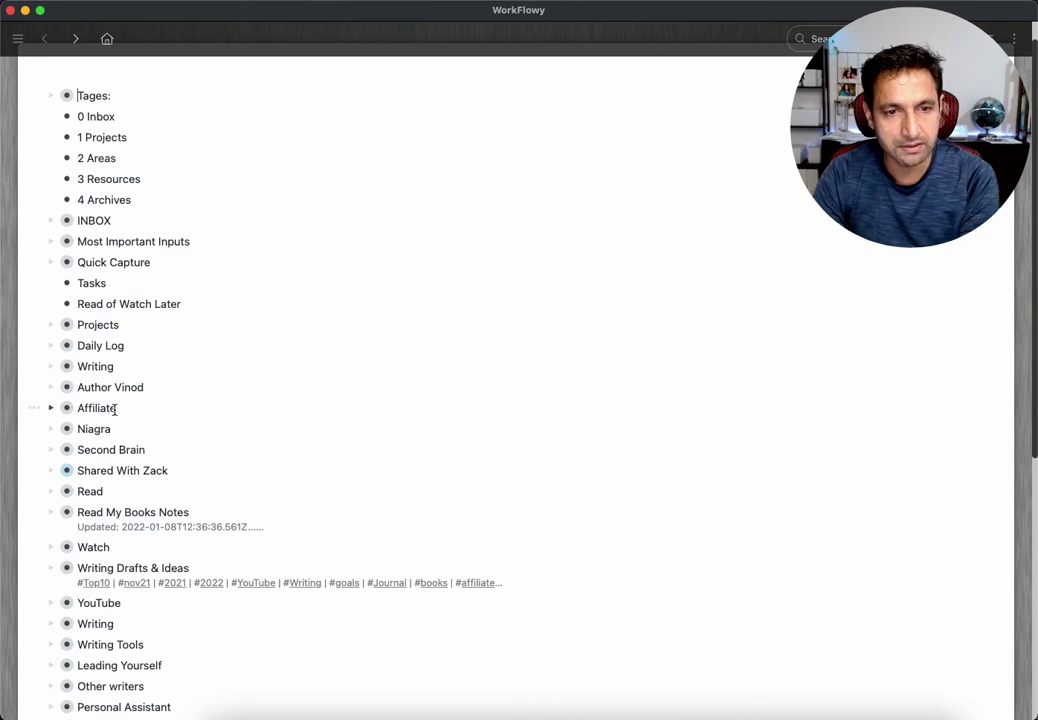
- Highlight the Author Vinod item, then select the items 1 Projects through 4 Archives
{"action": "left_click_drag", "start_coordinate": [144, 389], "coordinate": [51, 386]}
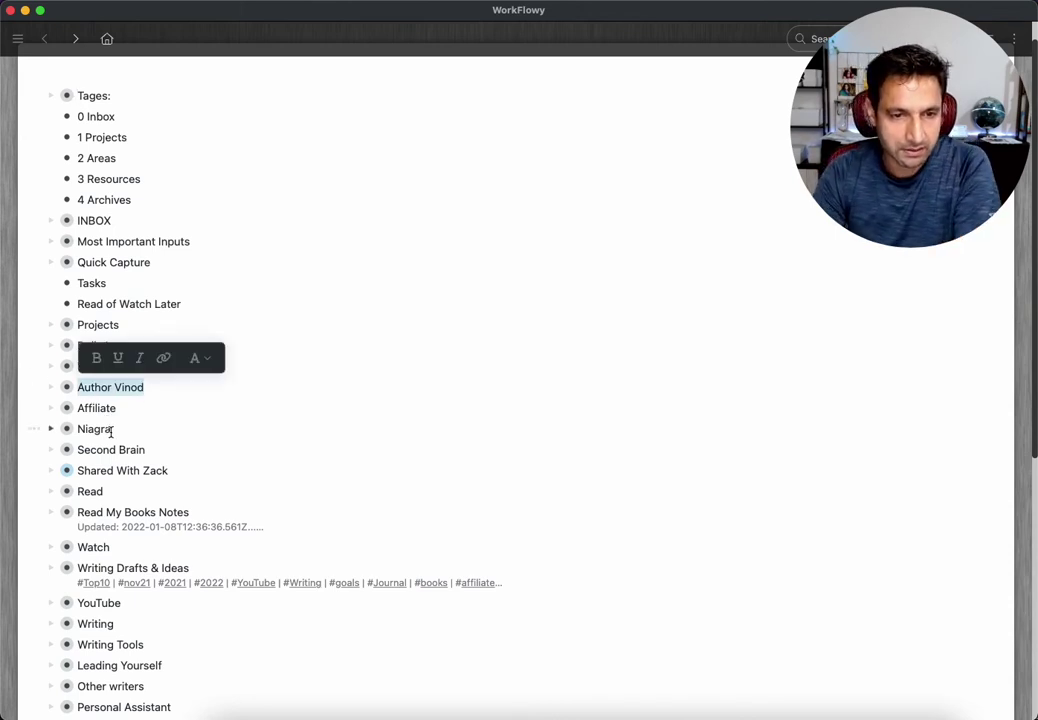
{"action": "scroll", "coordinate": [111, 431], "scroll_direction": "down", "scroll_amount": 1}
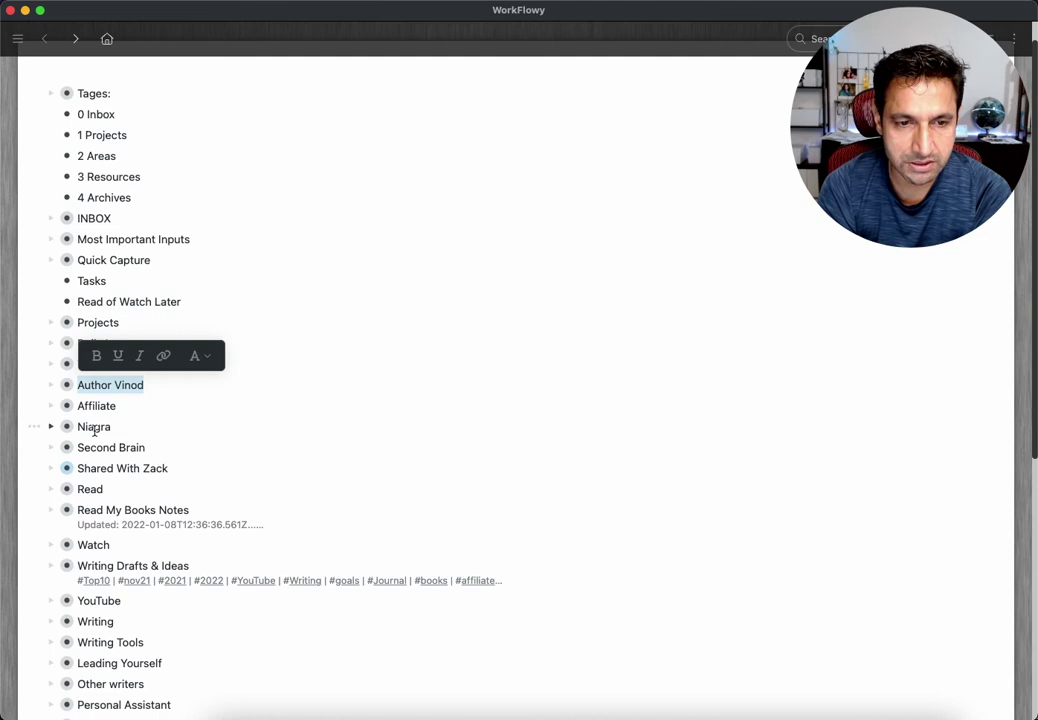
{"action": "scroll", "coordinate": [105, 427], "scroll_direction": "down", "scroll_amount": 5}
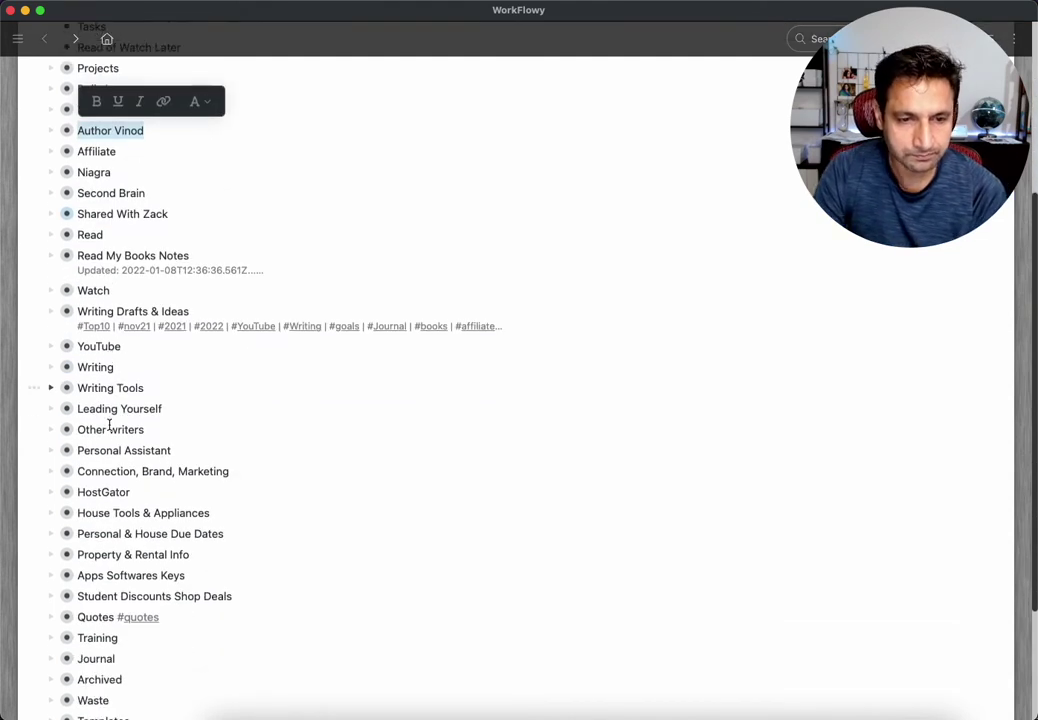
{"action": "scroll", "coordinate": [253, 484], "scroll_direction": "down", "scroll_amount": 1}
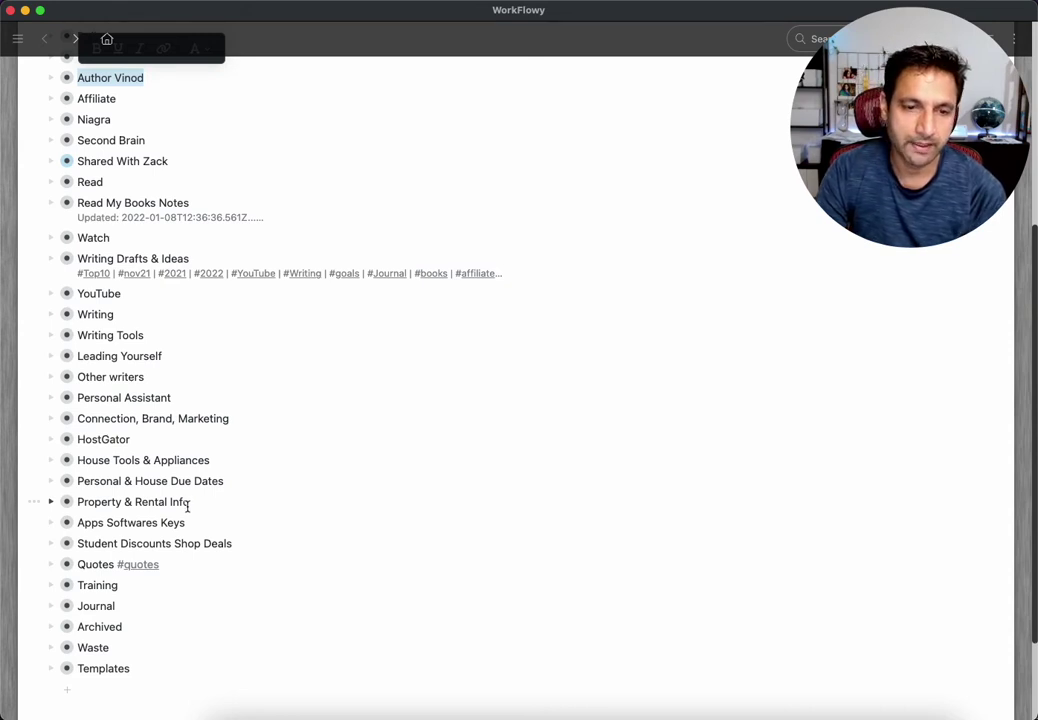
{"action": "scroll", "coordinate": [187, 507], "scroll_direction": "up", "scroll_amount": 4}
{"action": "scroll", "coordinate": [187, 505], "scroll_direction": "up", "scroll_amount": 1}
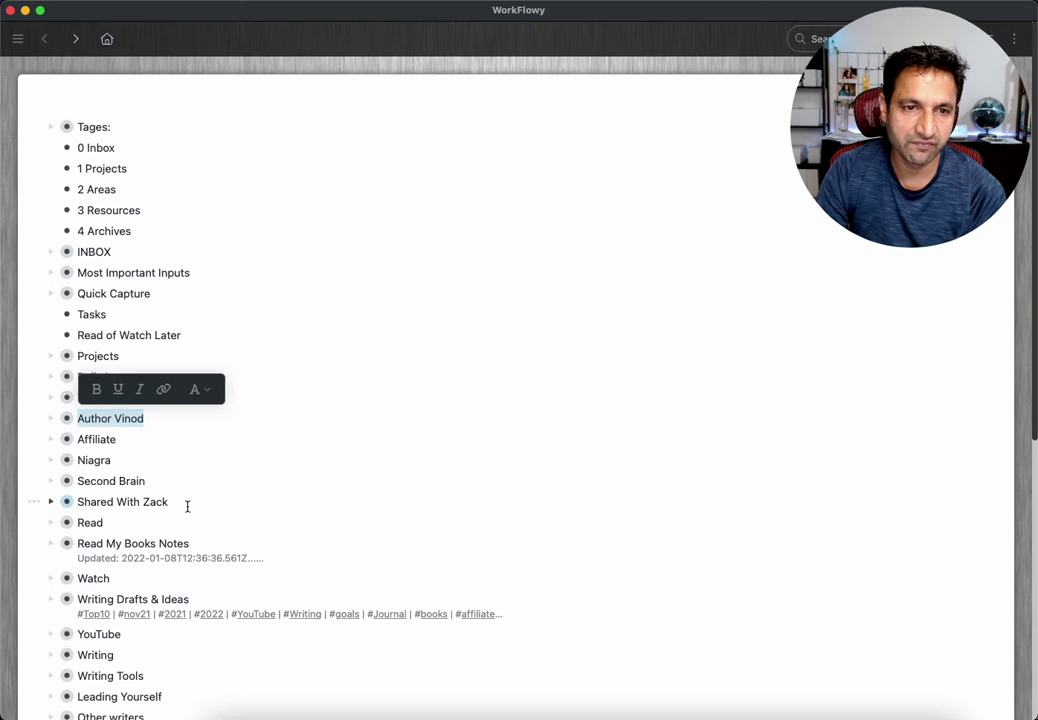
{"action": "left_click_drag", "start_coordinate": [138, 228], "coordinate": [50, 165]}
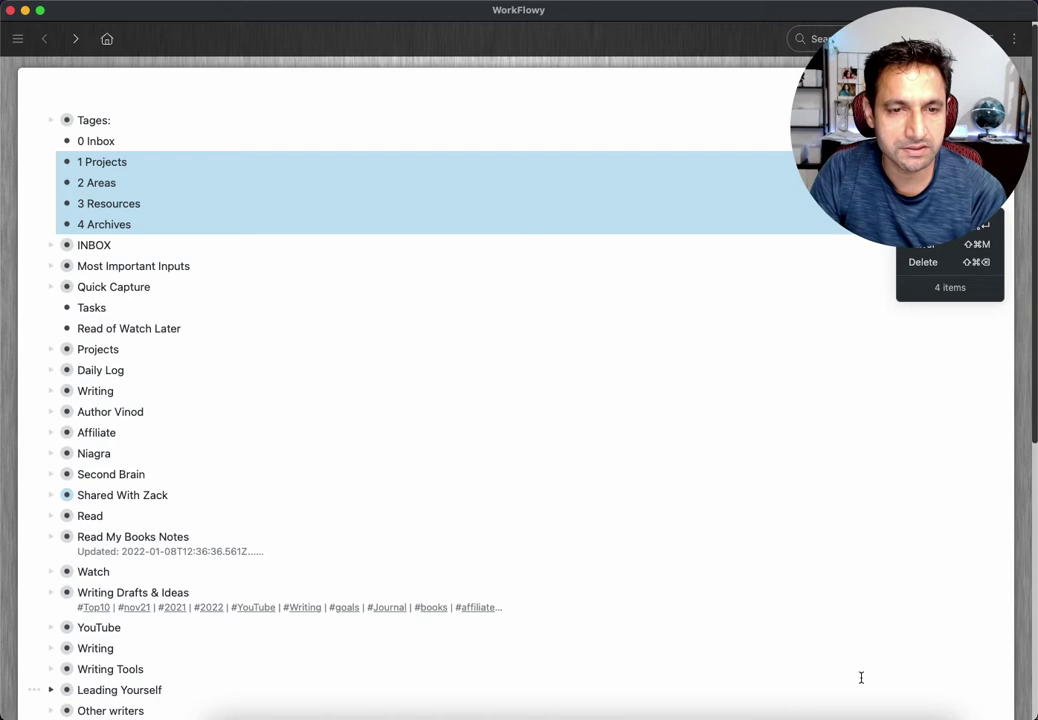
- Scroll down and select the tag line of Writing Drafts & Ideas
{"action": "scroll", "coordinate": [547, 474], "scroll_direction": "down", "scroll_amount": 2}
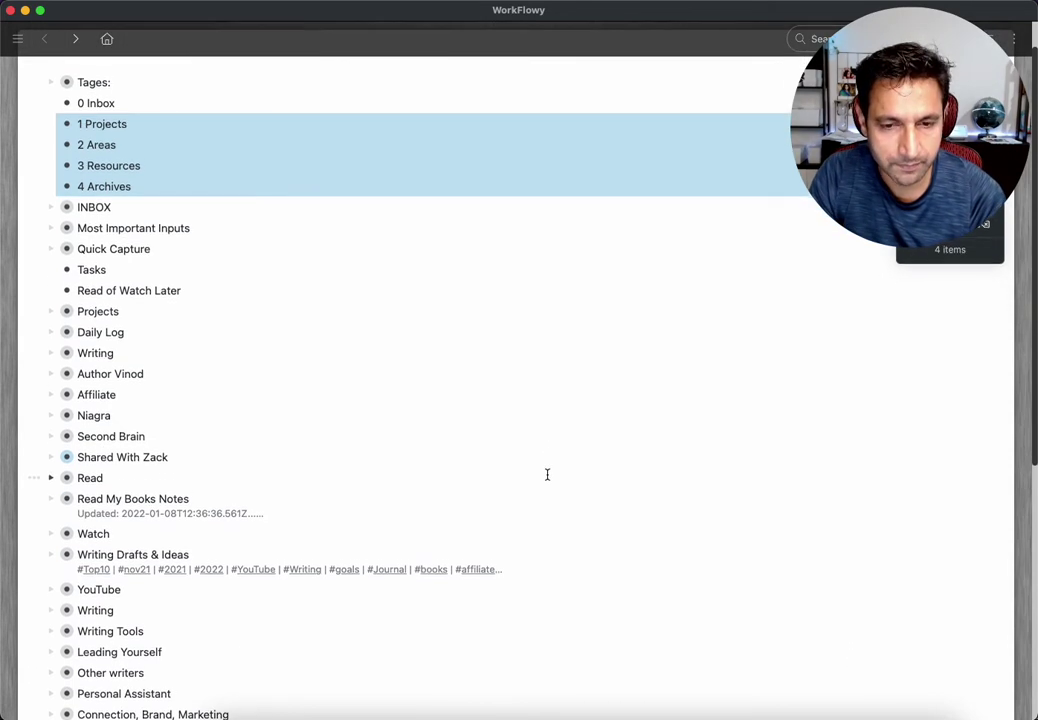
{"action": "scroll", "coordinate": [547, 474], "scroll_direction": "down", "scroll_amount": 3}
{"action": "scroll", "coordinate": [547, 474], "scroll_direction": "down", "scroll_amount": 3}
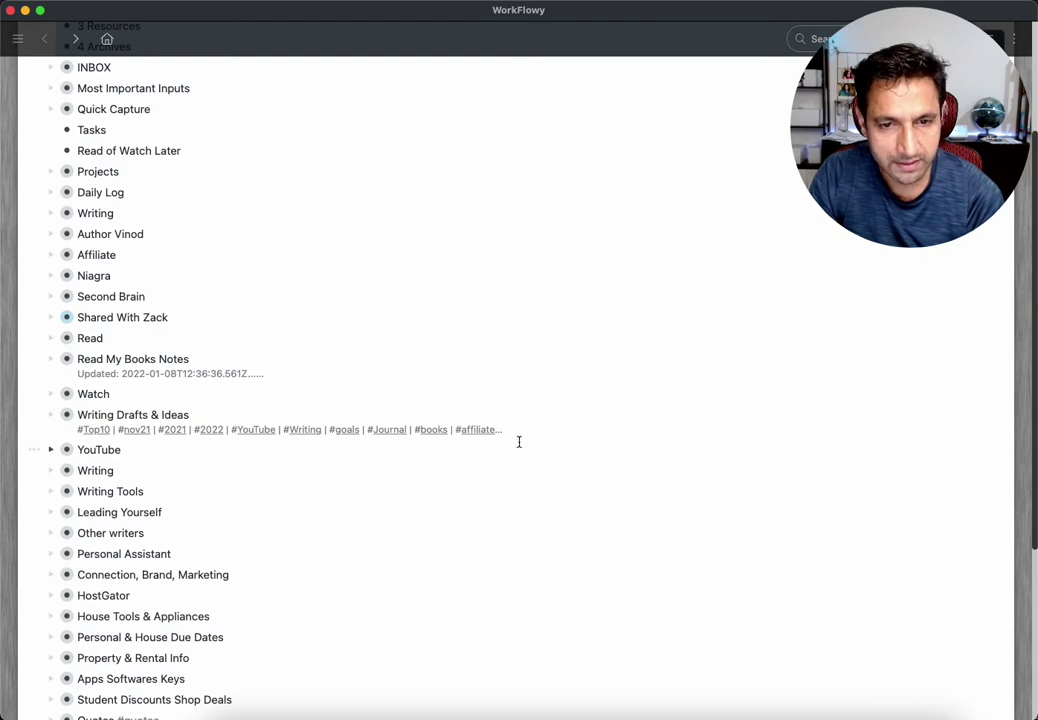
{"action": "left_click_drag", "start_coordinate": [528, 435], "coordinate": [139, 419]}
{"action": "left_click_drag", "start_coordinate": [77, 412], "coordinate": [70, 415]}
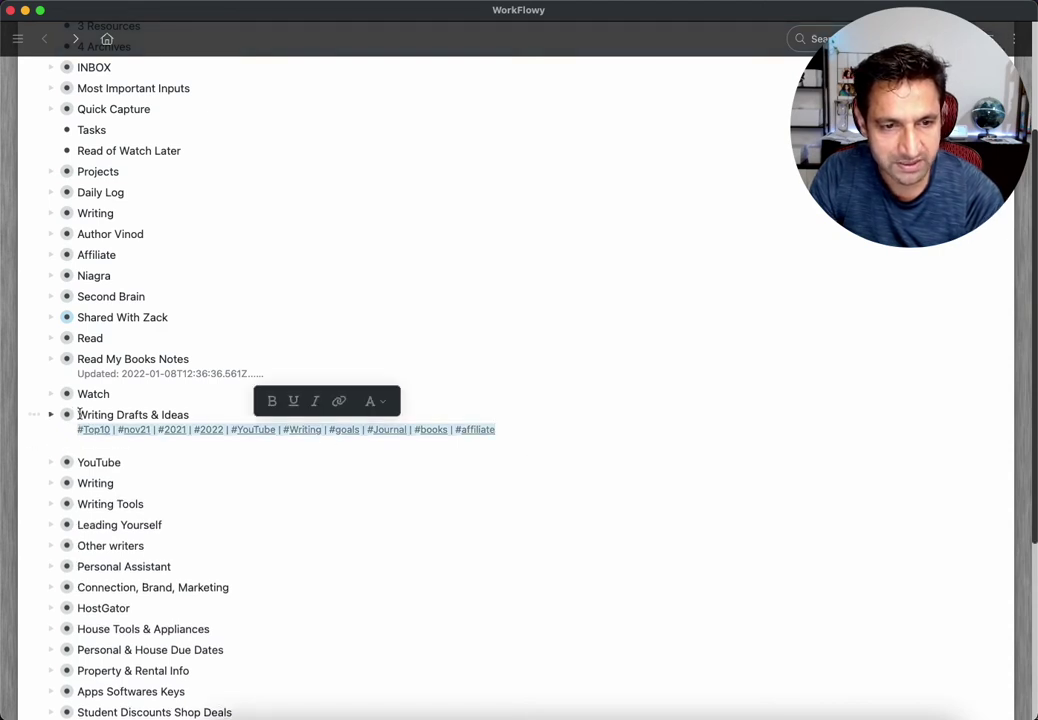
- Filter Writing Drafts & Ideas by #Top10 then #nov21, and expand Tages: on the home outline
{"action": "left_click", "coordinate": [67, 415]}
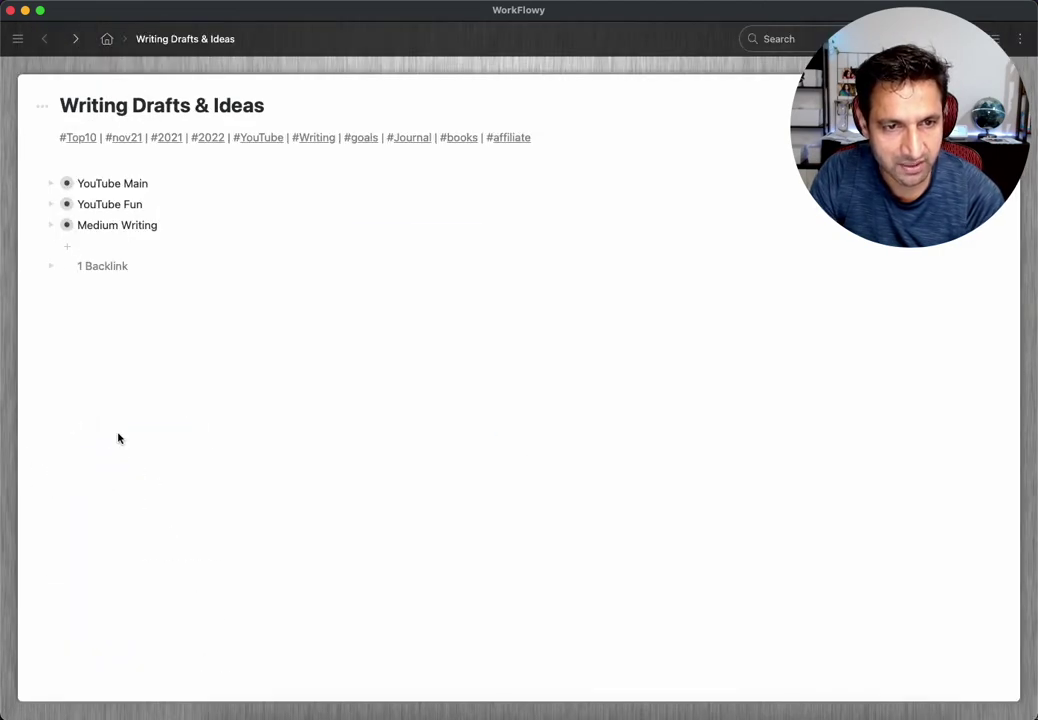
{"action": "left_click", "coordinate": [85, 141]}
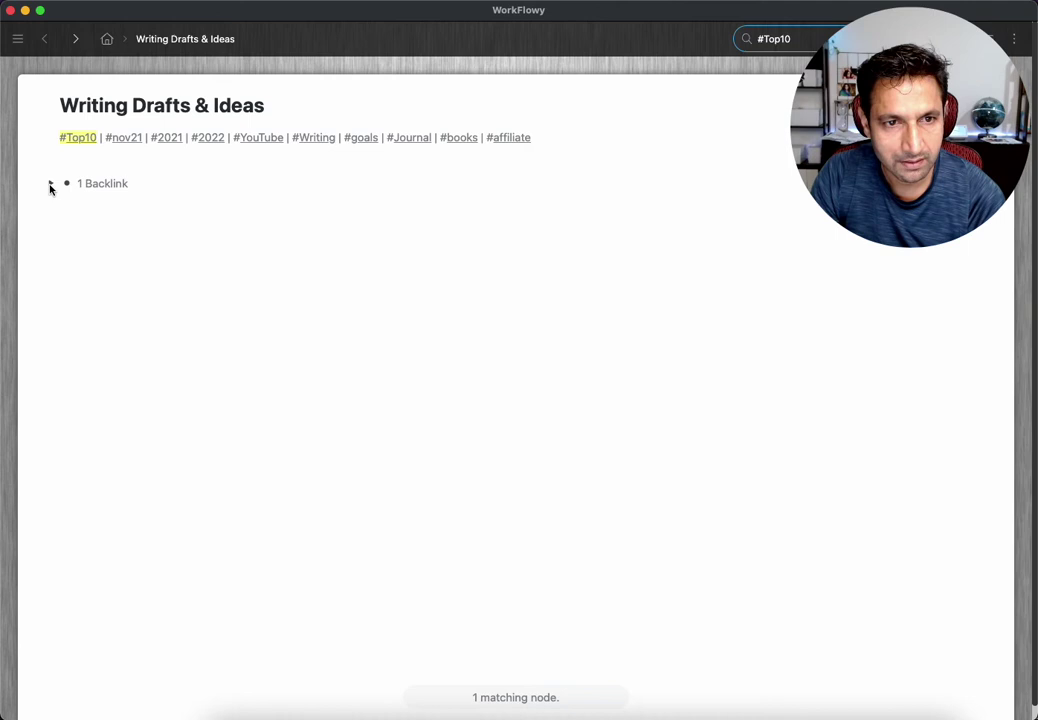
{"action": "left_click", "coordinate": [50, 185]}
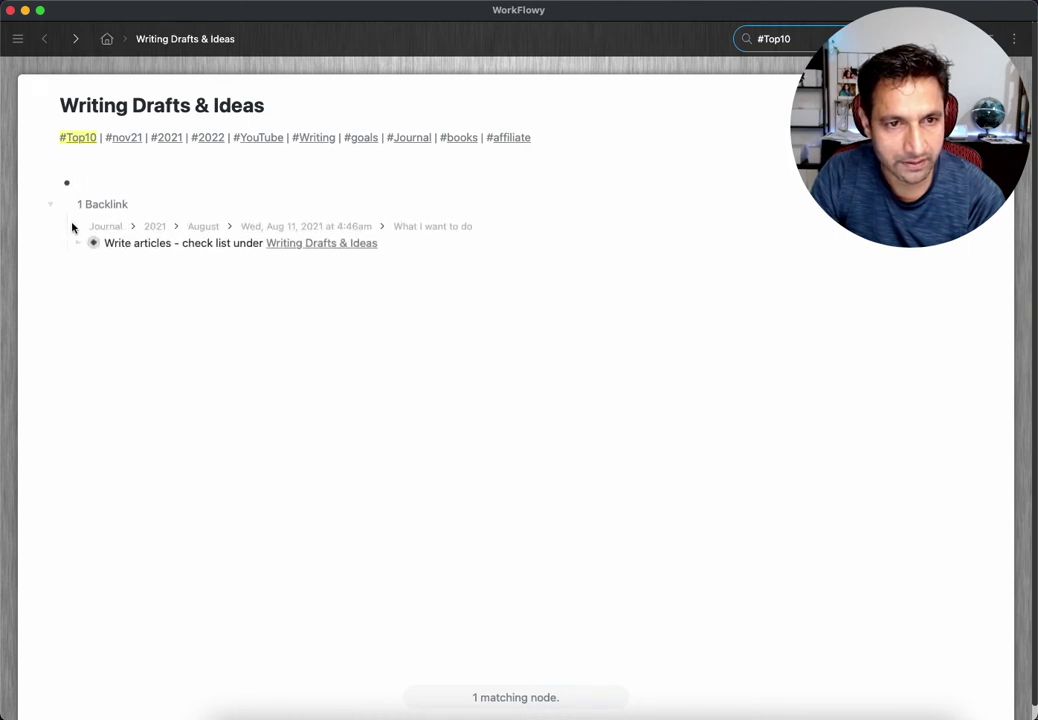
{"action": "left_click", "coordinate": [120, 138]}
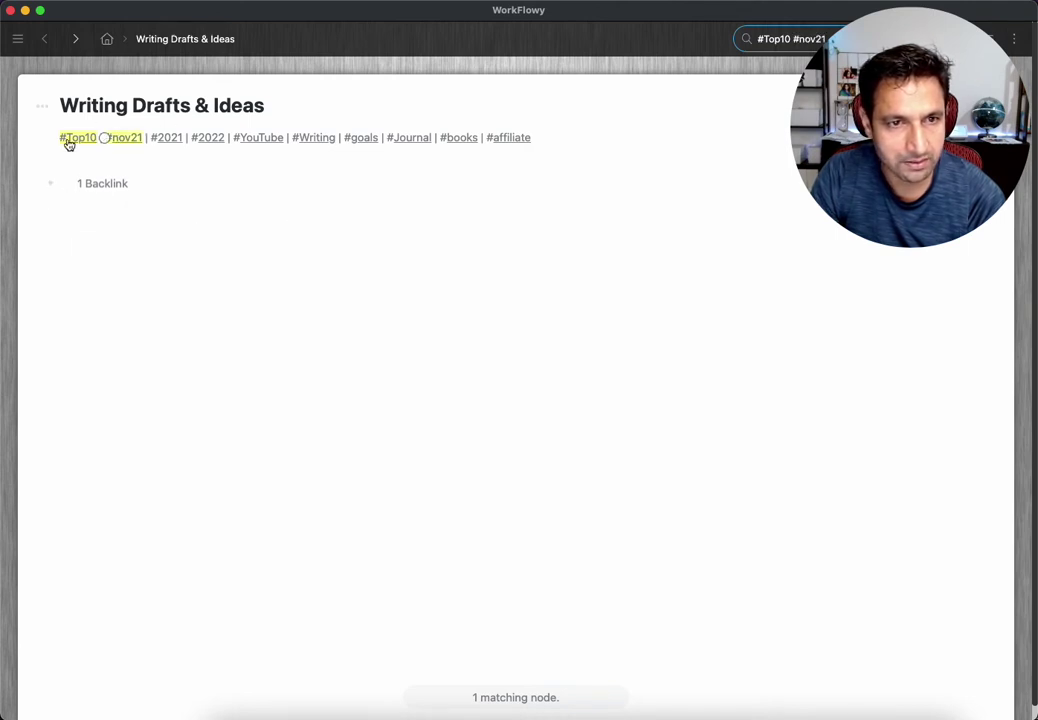
{"action": "left_click", "coordinate": [69, 142]}
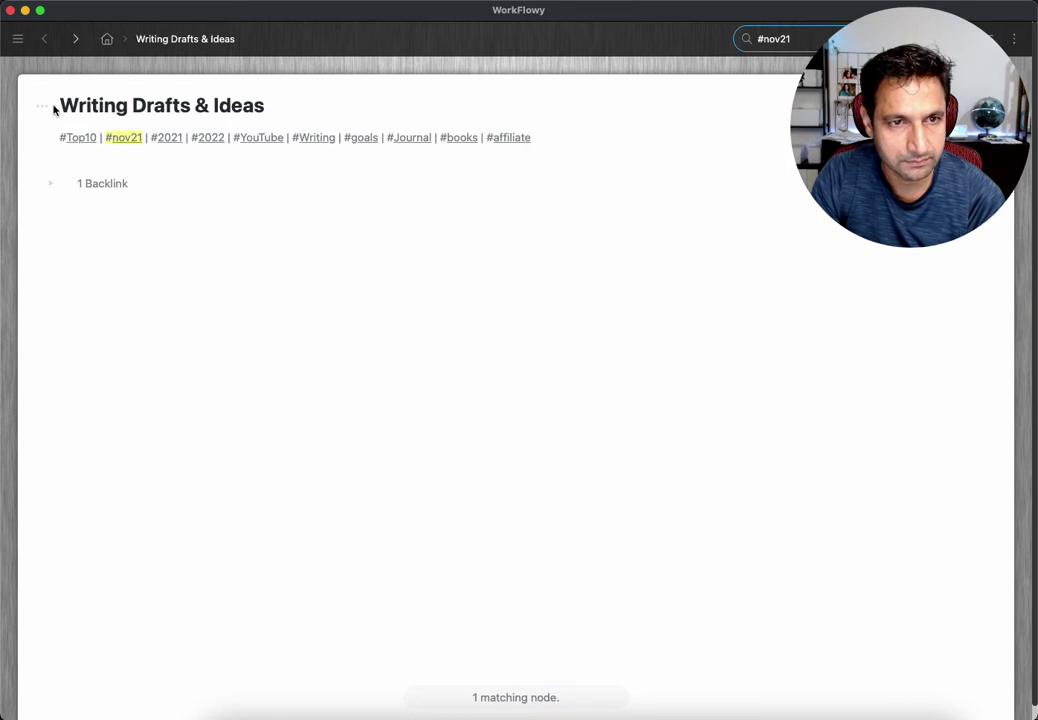
{"action": "left_click", "coordinate": [106, 39]}
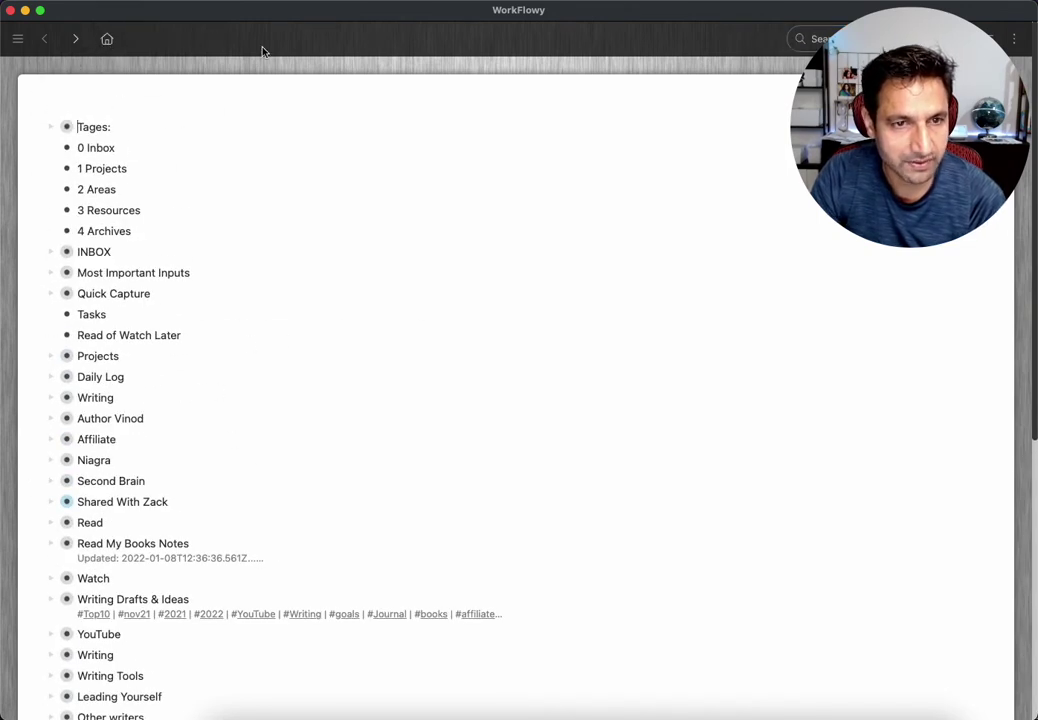
{"action": "mouse_move", "coordinate": [80, 127]}
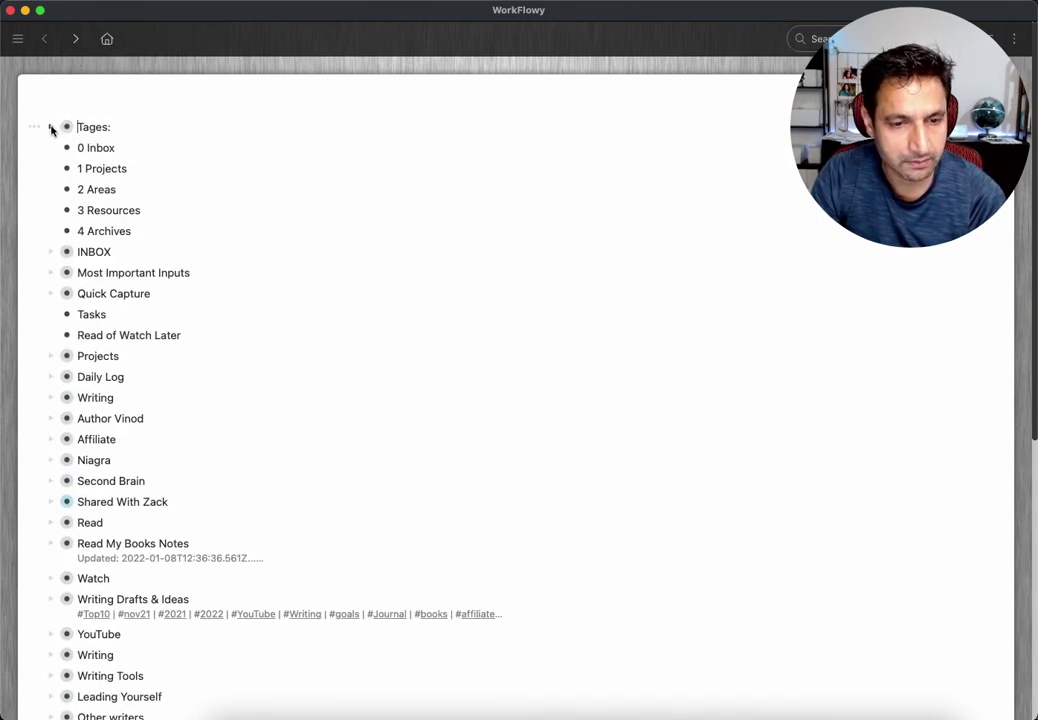
{"action": "left_click", "coordinate": [51, 128]}
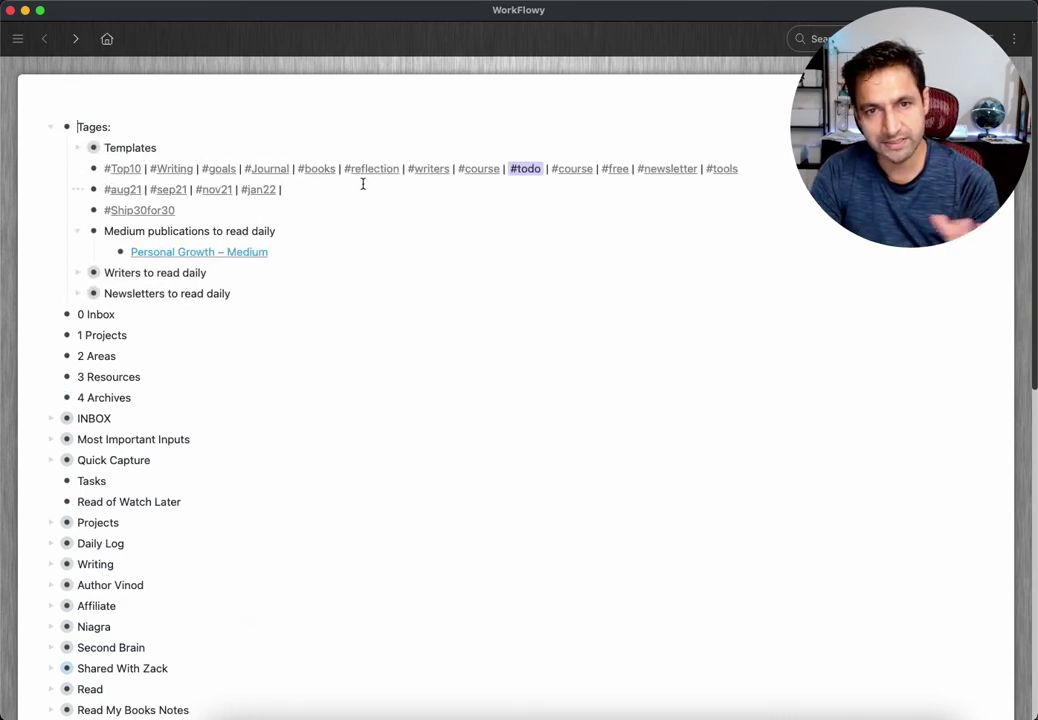
{"action": "left_click", "coordinate": [172, 170]}
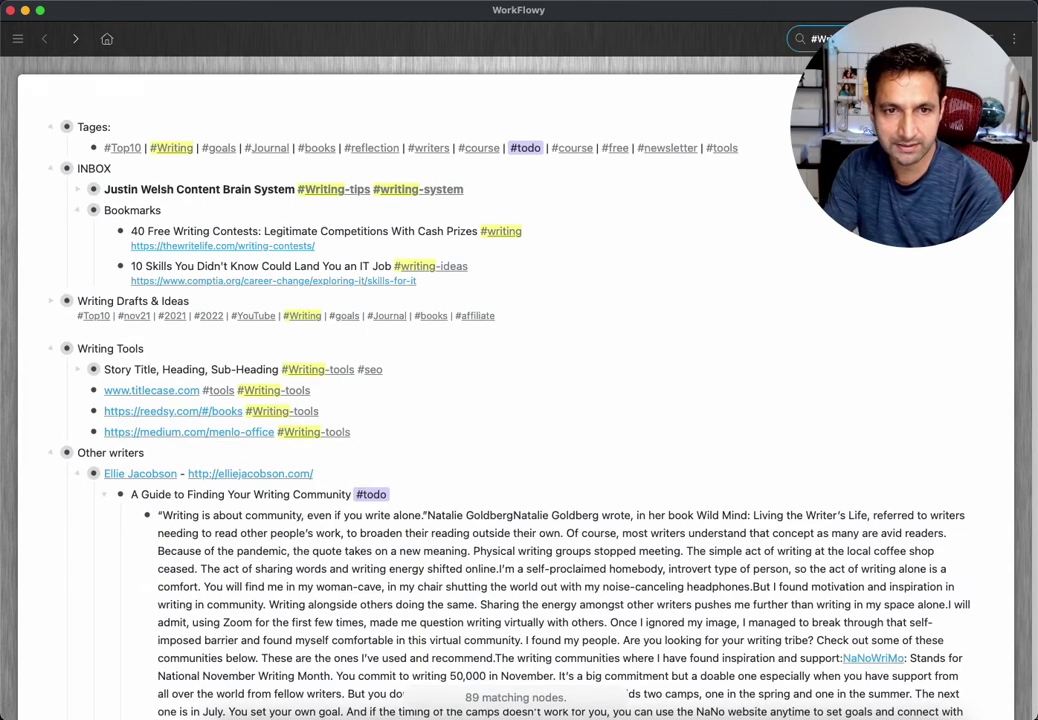
{"action": "scroll", "coordinate": [381, 418], "scroll_direction": "down", "scroll_amount": 2}
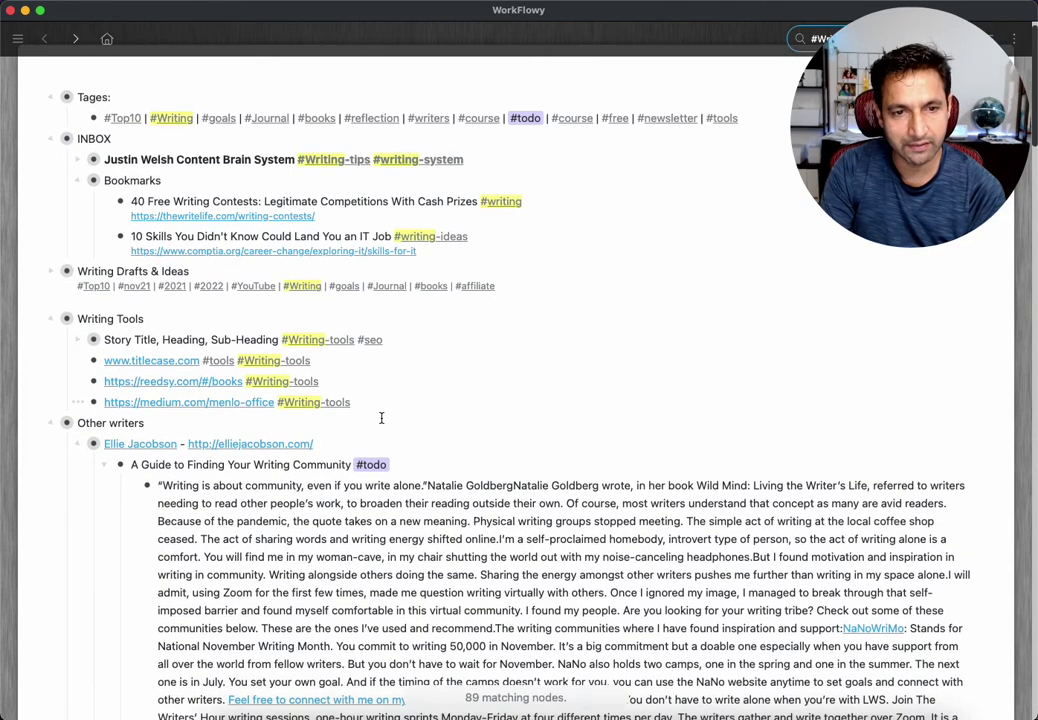
{"action": "left_click", "coordinate": [105, 466]}
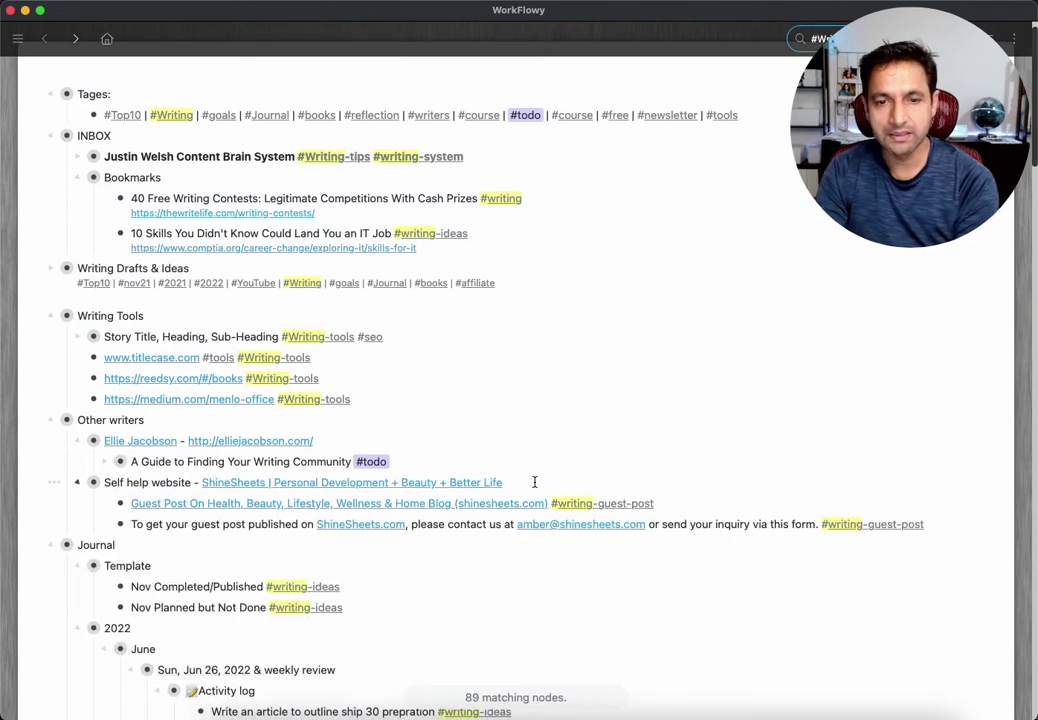
{"action": "scroll", "coordinate": [535, 480], "scroll_direction": "down", "scroll_amount": 2}
{"action": "scroll", "coordinate": [470, 478], "scroll_direction": "down", "scroll_amount": 3}
{"action": "scroll", "coordinate": [472, 478], "scroll_direction": "down", "scroll_amount": 5}
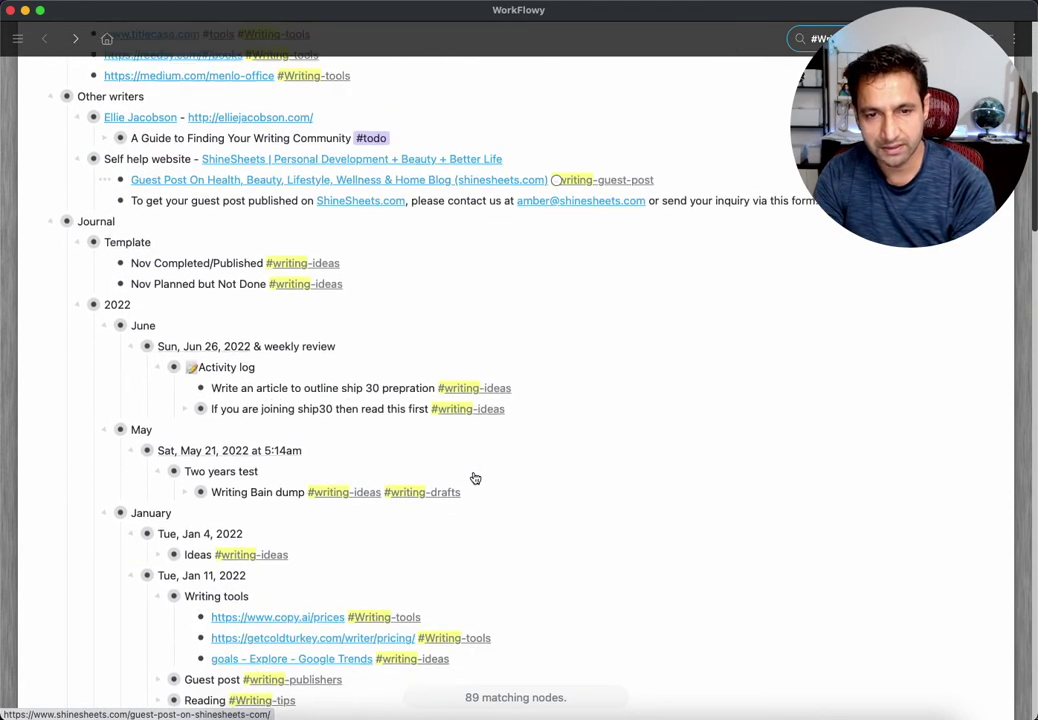
{"action": "scroll", "coordinate": [473, 478], "scroll_direction": "down", "scroll_amount": 4}
{"action": "scroll", "coordinate": [474, 478], "scroll_direction": "up", "scroll_amount": 10}
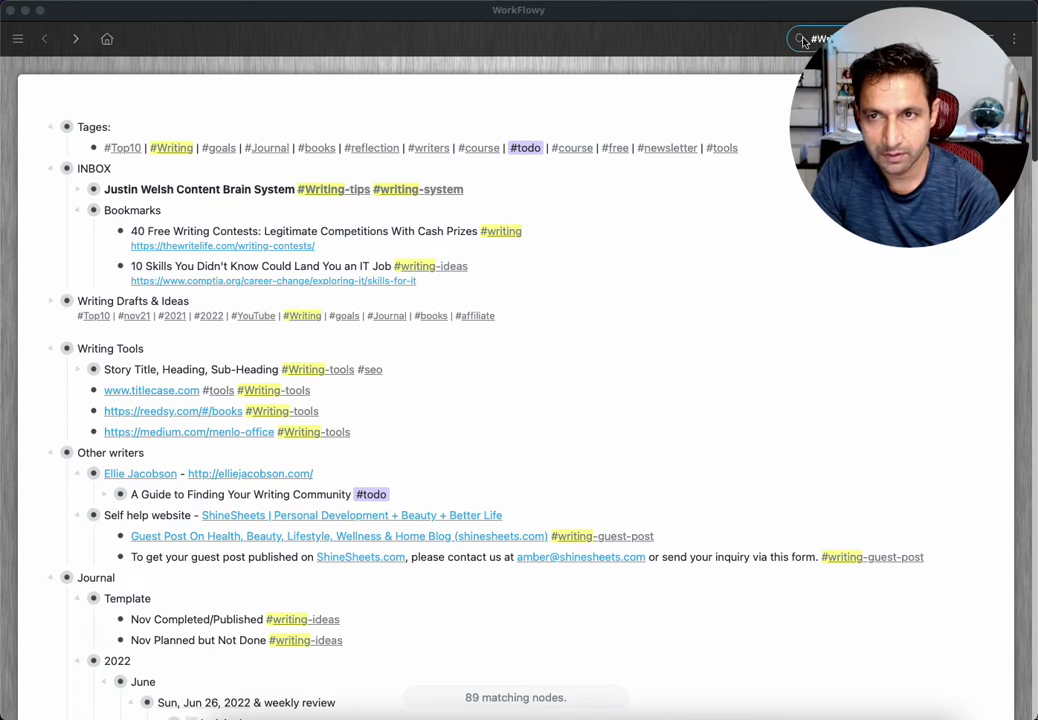
{"action": "left_click", "coordinate": [170, 150]}
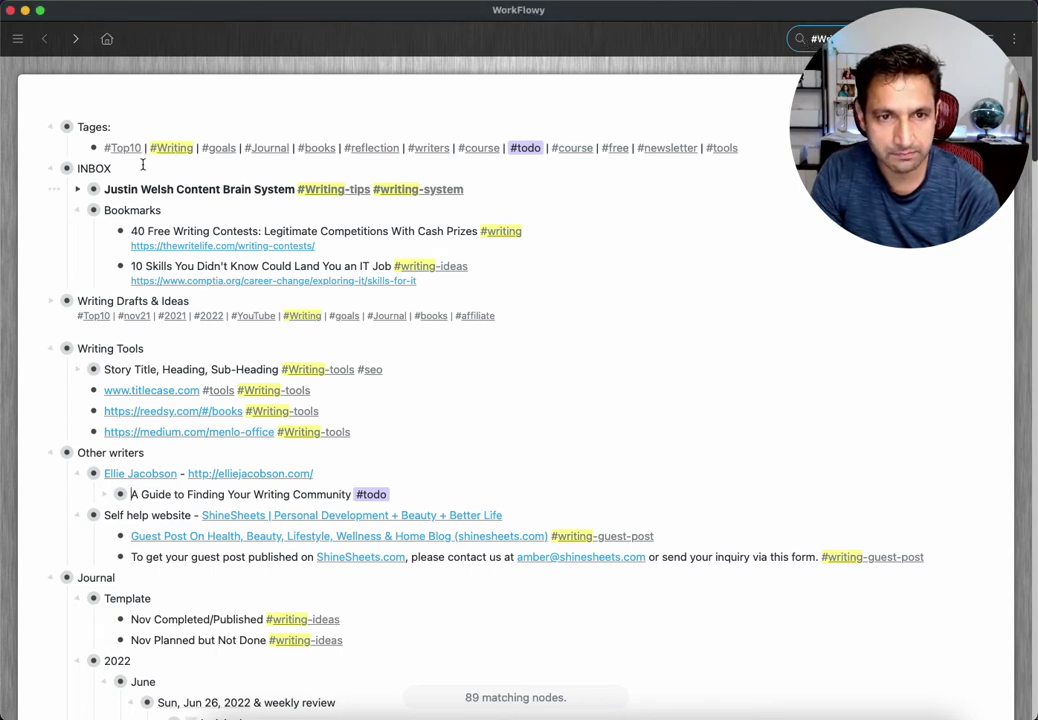
{"action": "left_click", "coordinate": [162, 148]}
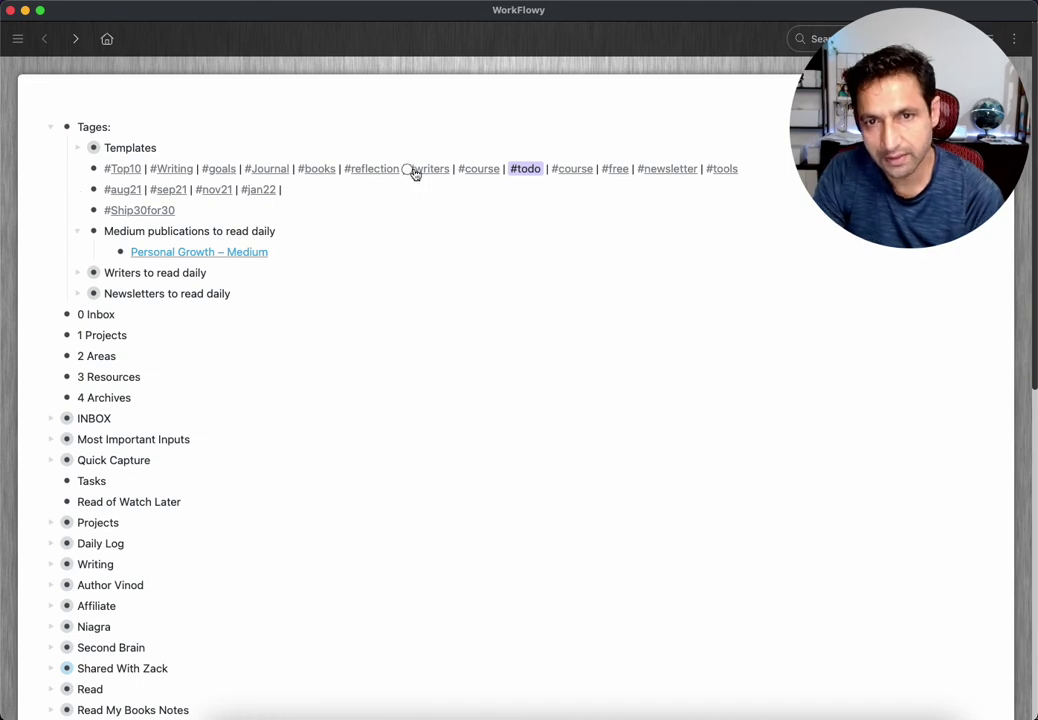
{"action": "left_click", "coordinate": [470, 172]}
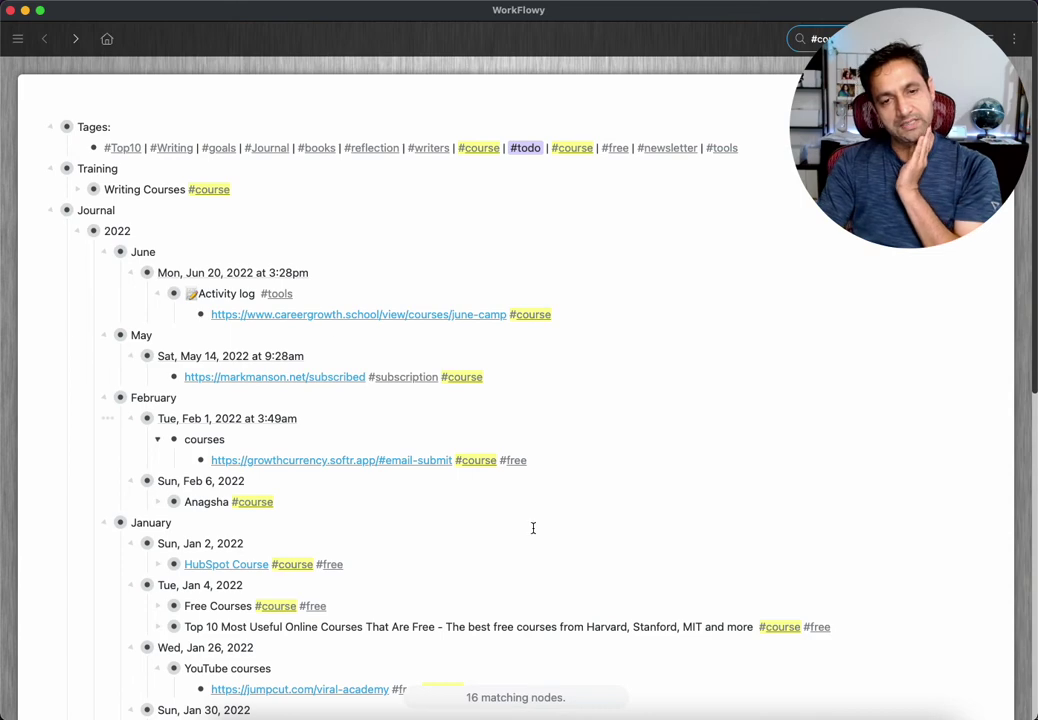
{"action": "scroll", "coordinate": [364, 531], "scroll_direction": "down", "scroll_amount": 3}
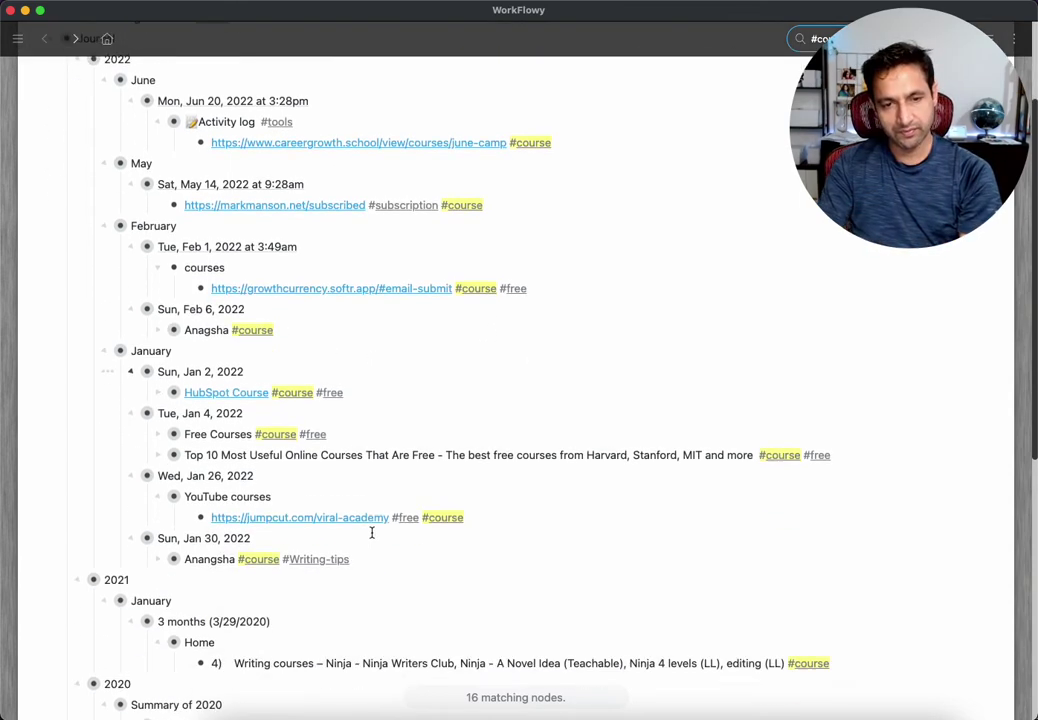
{"action": "scroll", "coordinate": [371, 531], "scroll_direction": "down", "scroll_amount": 3}
{"action": "scroll", "coordinate": [371, 532], "scroll_direction": "down", "scroll_amount": 3}
{"action": "scroll", "coordinate": [371, 532], "scroll_direction": "up", "scroll_amount": 10}
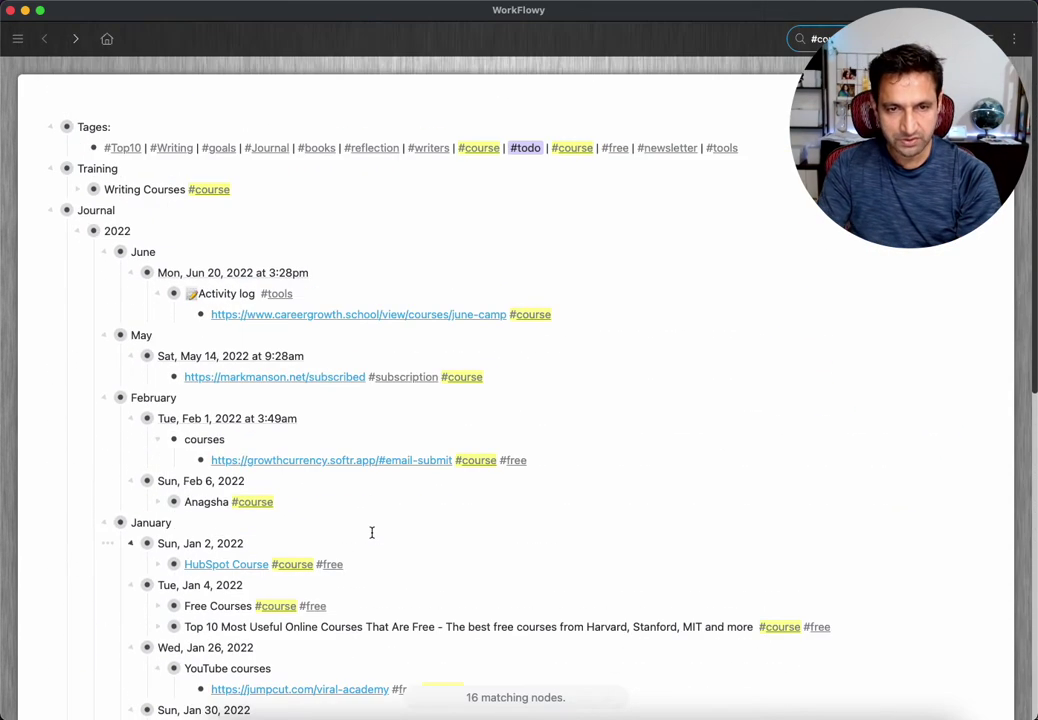
{"action": "left_click", "coordinate": [488, 149]}
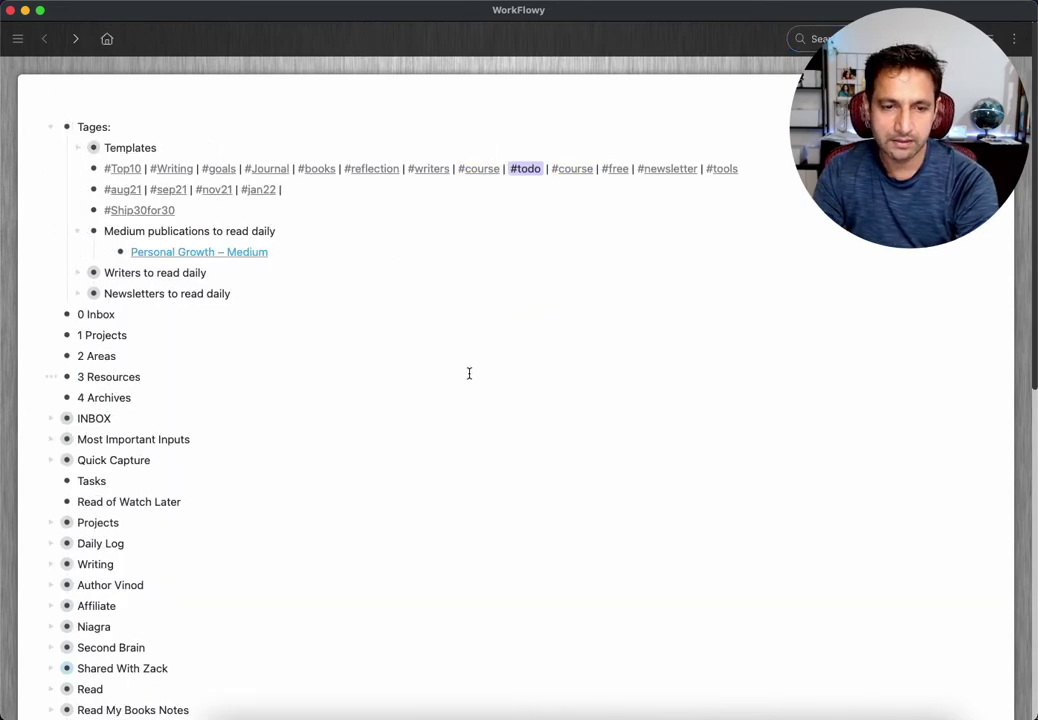
{"action": "scroll", "coordinate": [469, 373], "scroll_direction": "down", "scroll_amount": 5}
{"action": "scroll", "coordinate": [469, 373], "scroll_direction": "down", "scroll_amount": 5}
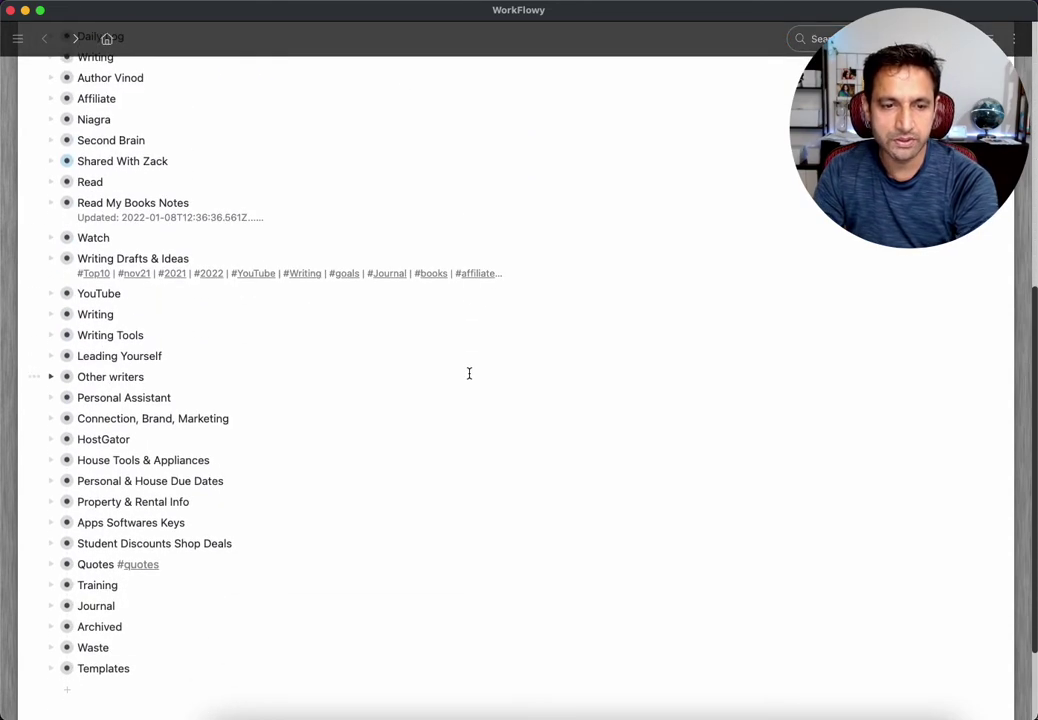
{"action": "scroll", "coordinate": [197, 351], "scroll_direction": "up", "scroll_amount": 7}
{"action": "scroll", "coordinate": [197, 351], "scroll_direction": "up", "scroll_amount": 3}
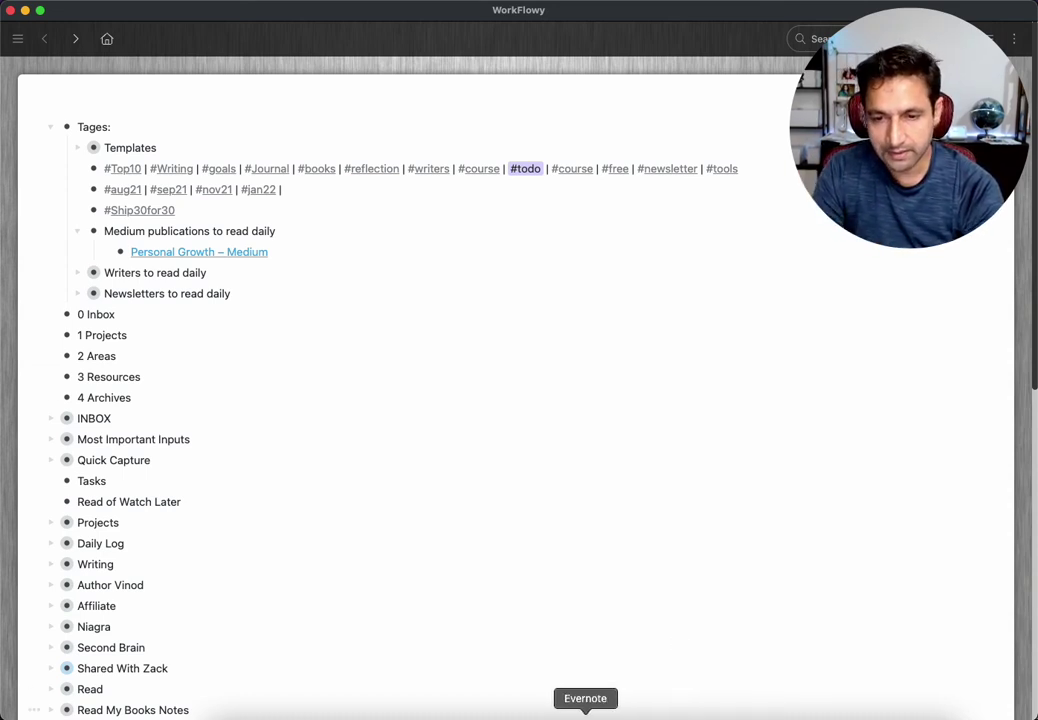
- Widen Evernote's notebook sidebar so the 0 Inbox to 4 Archives stacks fit, and scroll the list
{"action": "left_click", "coordinate": [585, 716]}
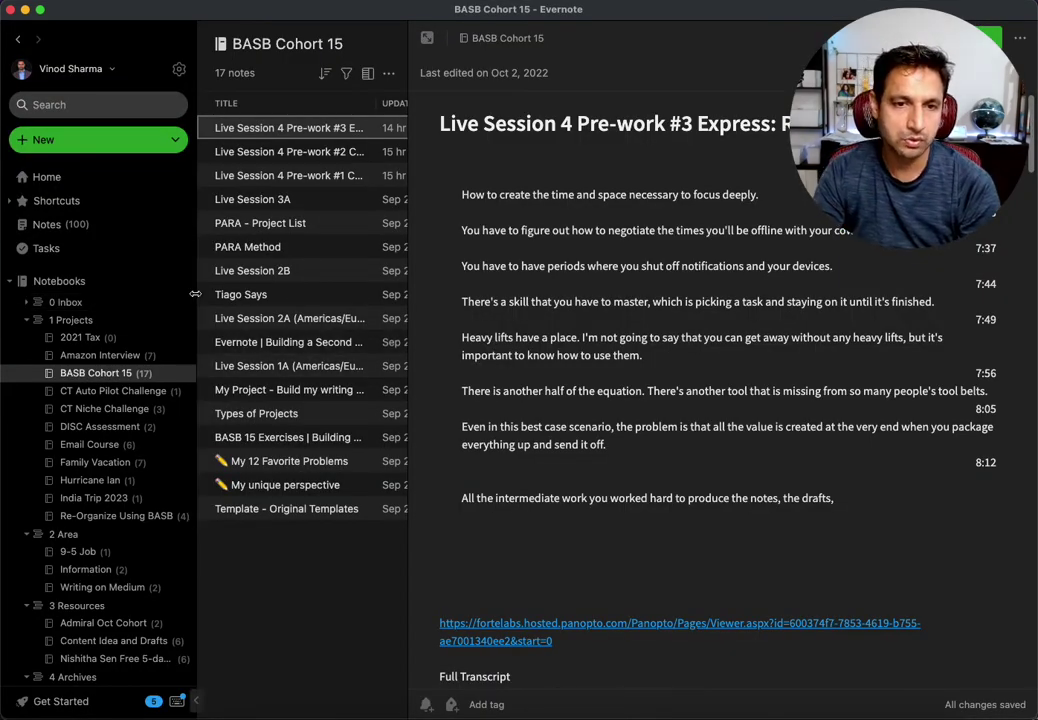
{"action": "left_click_drag", "start_coordinate": [197, 297], "coordinate": [254, 297]}
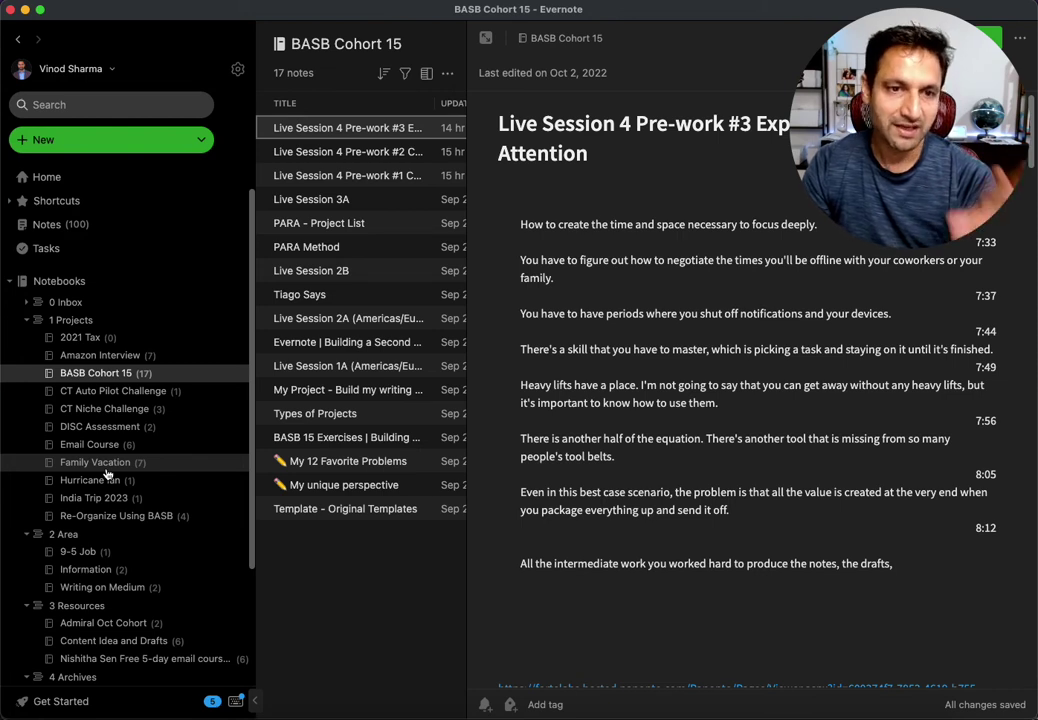
{"action": "scroll", "coordinate": [81, 294], "scroll_direction": "down", "scroll_amount": 3}
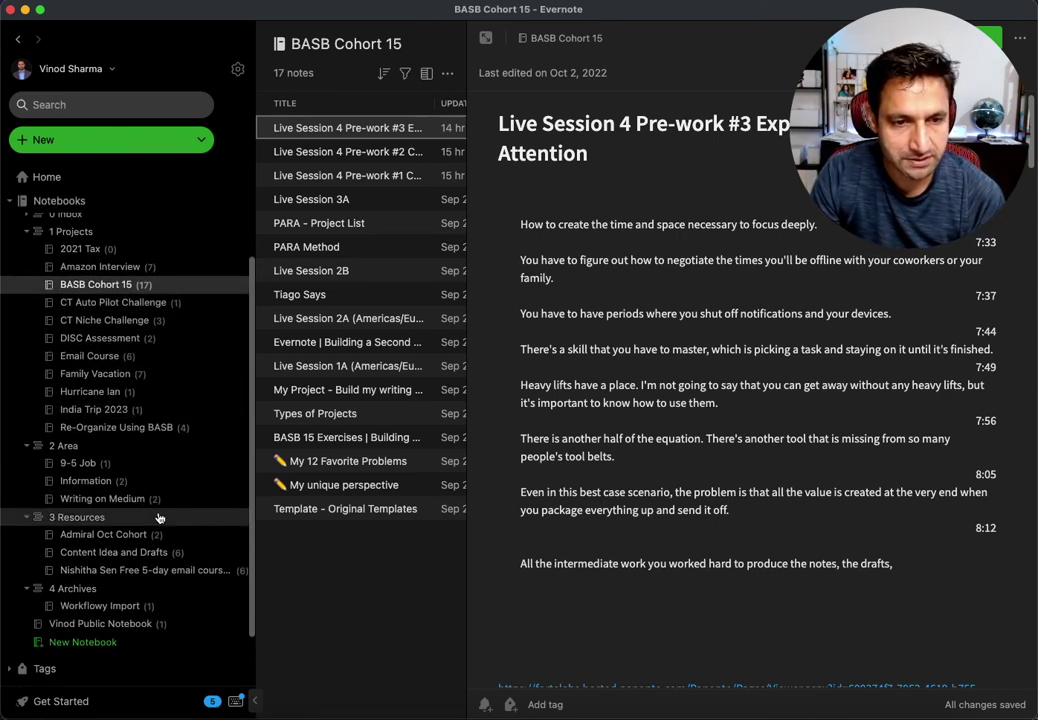
{"action": "scroll", "coordinate": [158, 521], "scroll_direction": "up", "scroll_amount": 1}
{"action": "scroll", "coordinate": [158, 517], "scroll_direction": "up", "scroll_amount": 2}
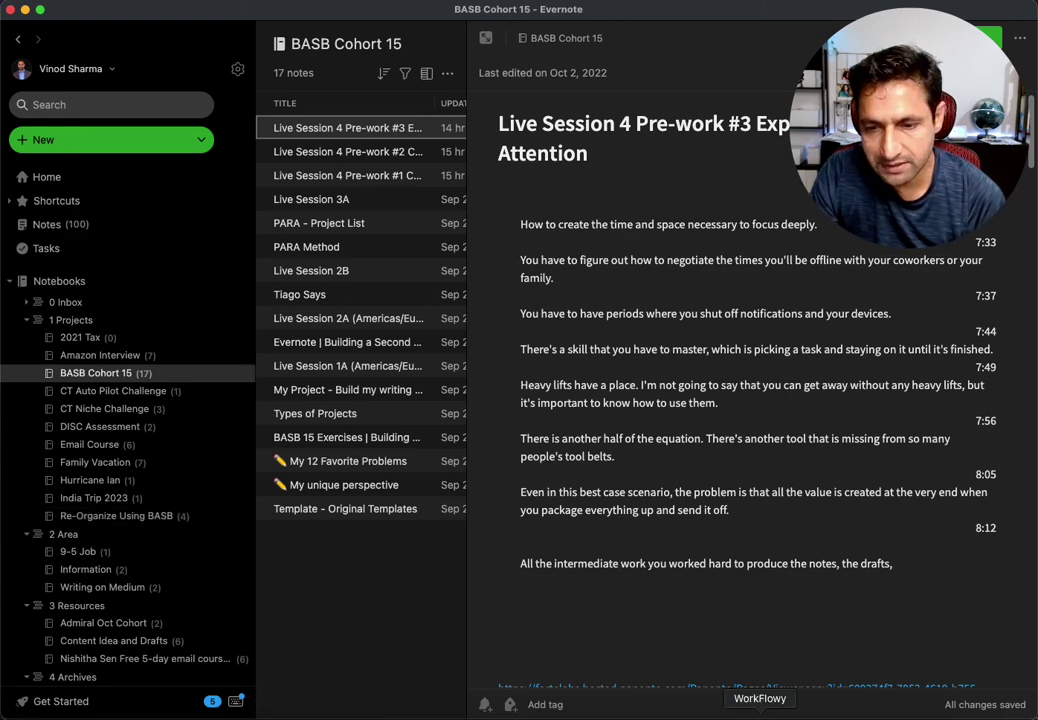
- Return to WorkFlowy and scroll through the home outline below the five numbered PARA items
{"action": "left_click", "coordinate": [760, 714]}
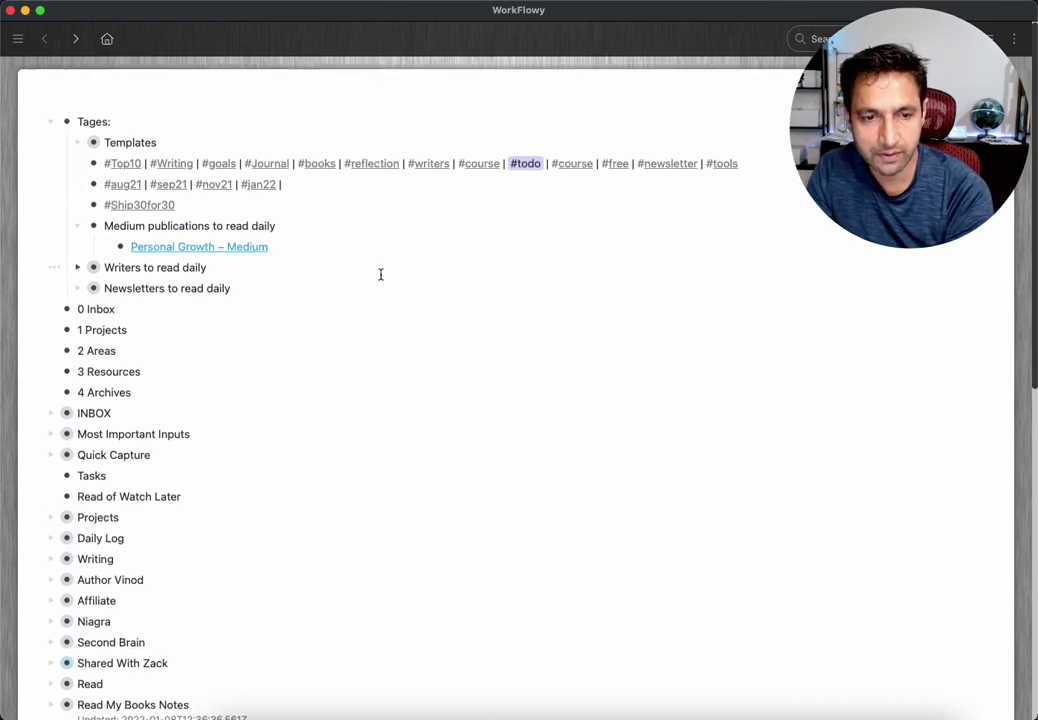
{"action": "scroll", "coordinate": [375, 273], "scroll_direction": "down", "scroll_amount": 5}
{"action": "scroll", "coordinate": [358, 273], "scroll_direction": "down", "scroll_amount": 1}
{"action": "scroll", "coordinate": [358, 273], "scroll_direction": "down", "scroll_amount": 7}
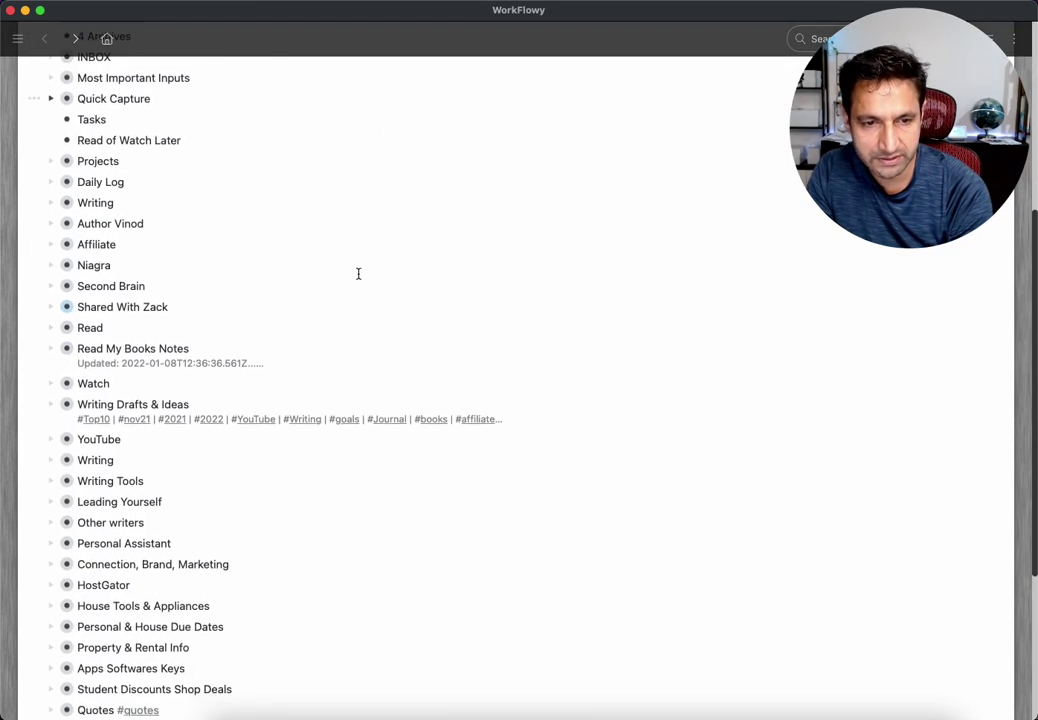
{"action": "scroll", "coordinate": [358, 273], "scroll_direction": "up", "scroll_amount": 8}
{"action": "scroll", "coordinate": [358, 273], "scroll_direction": "up", "scroll_amount": 4}
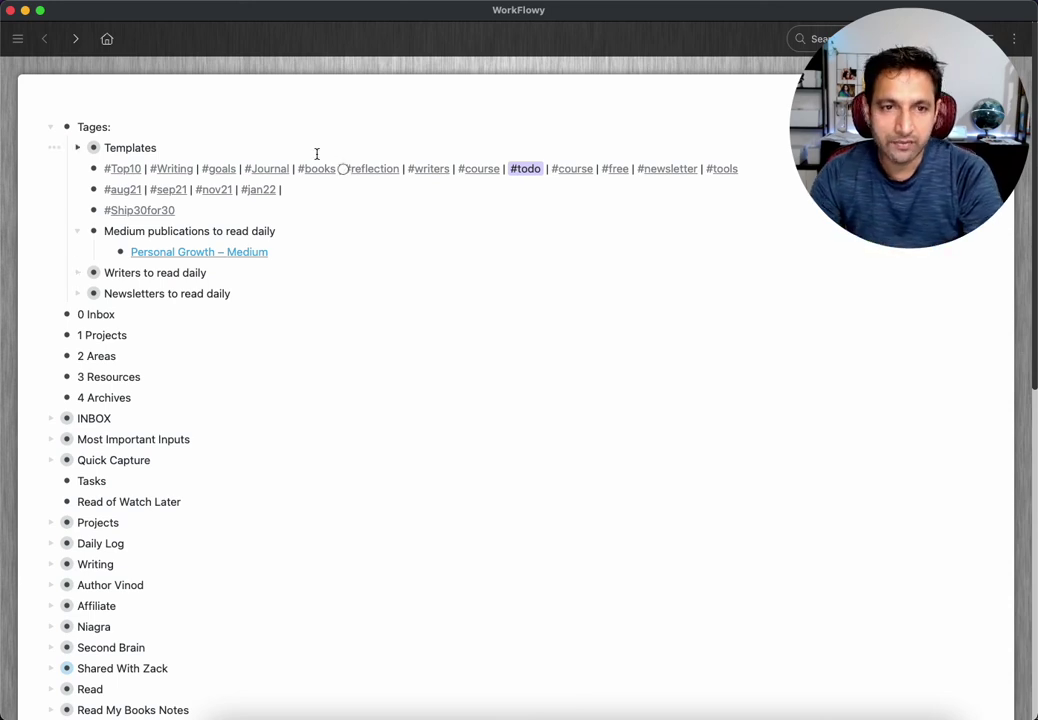
{"action": "scroll", "coordinate": [379, 186], "scroll_direction": "down", "scroll_amount": 2}
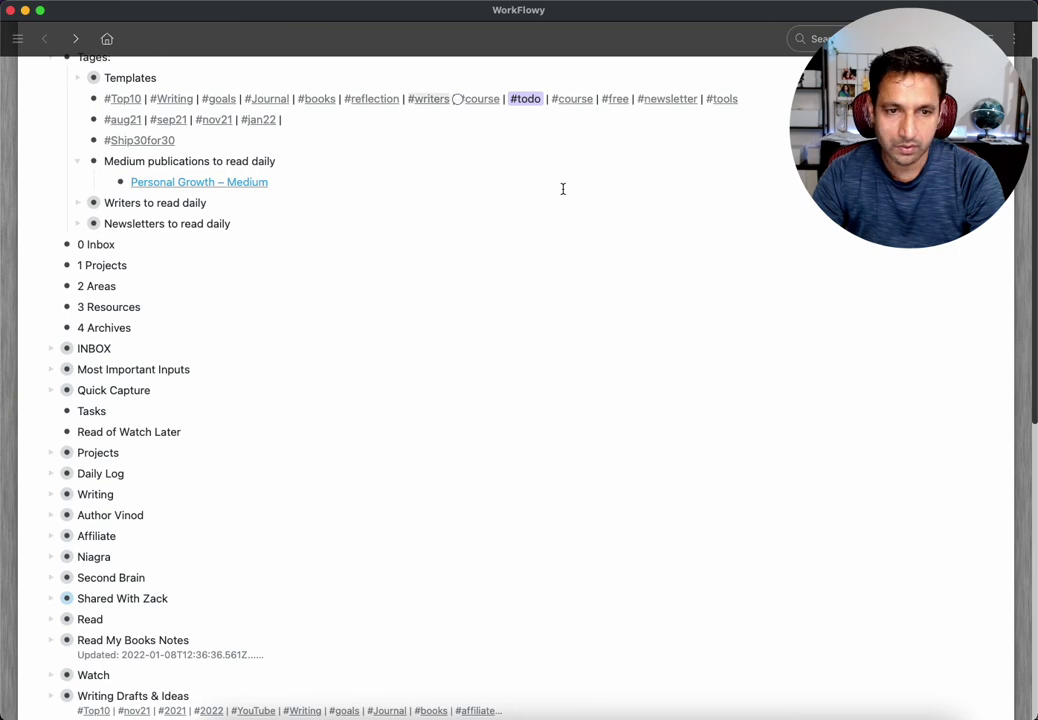
{"action": "scroll", "coordinate": [558, 232], "scroll_direction": "down", "scroll_amount": 2}
{"action": "scroll", "coordinate": [559, 235], "scroll_direction": "down", "scroll_amount": 2}
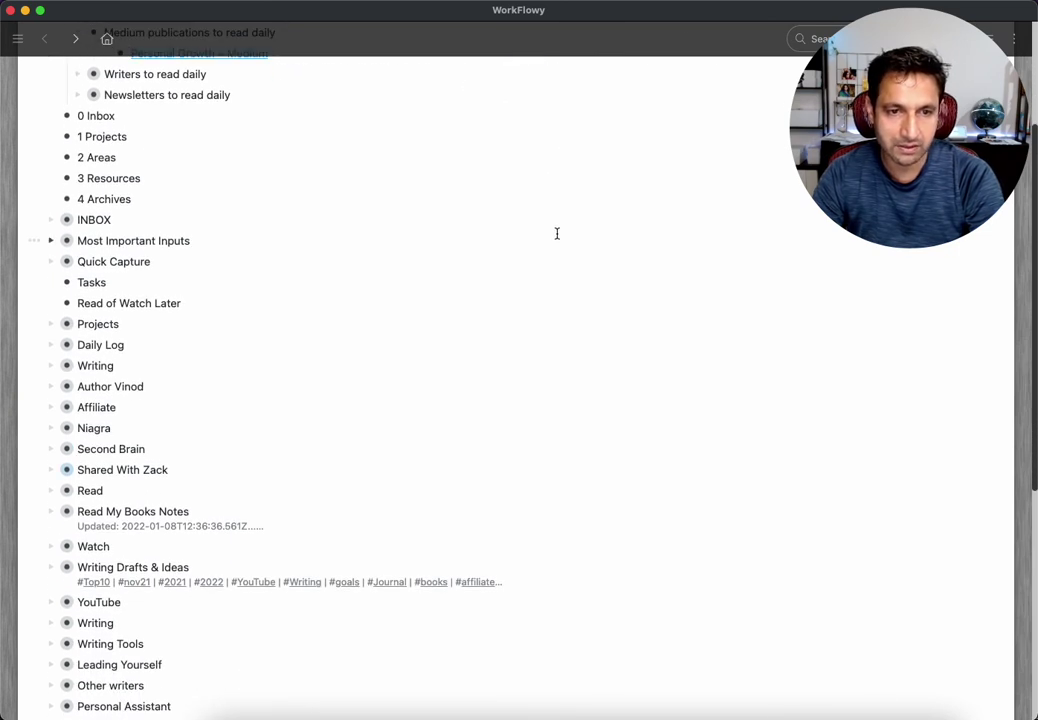
{"action": "scroll", "coordinate": [491, 251], "scroll_direction": "down", "scroll_amount": 3}
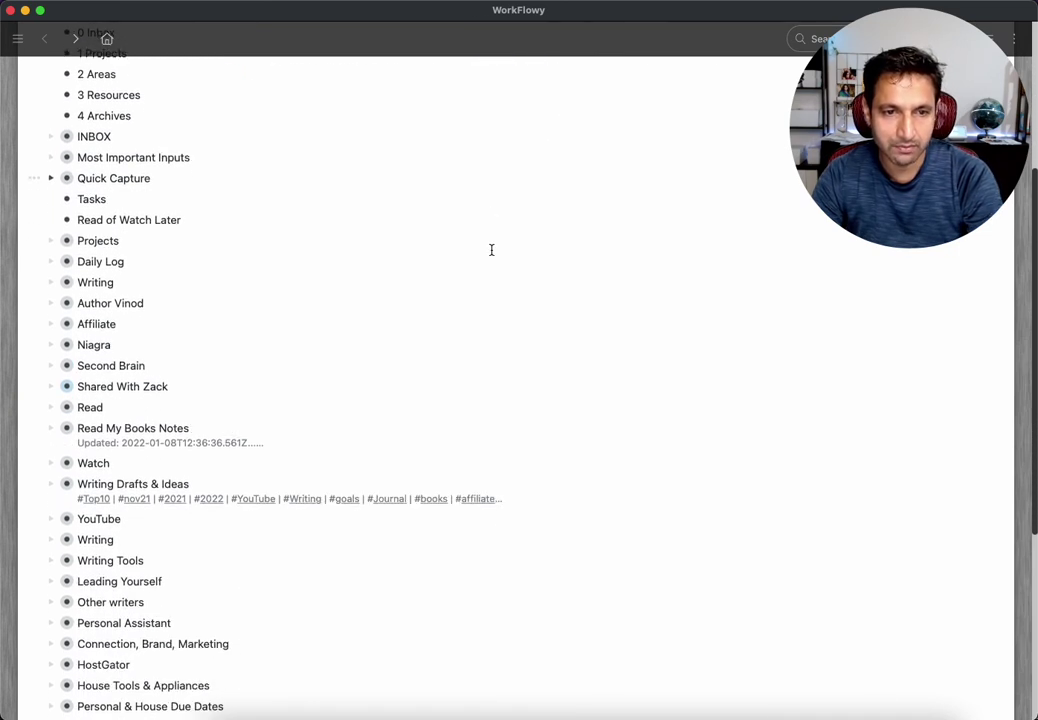
{"action": "scroll", "coordinate": [491, 250], "scroll_direction": "down", "scroll_amount": 2}
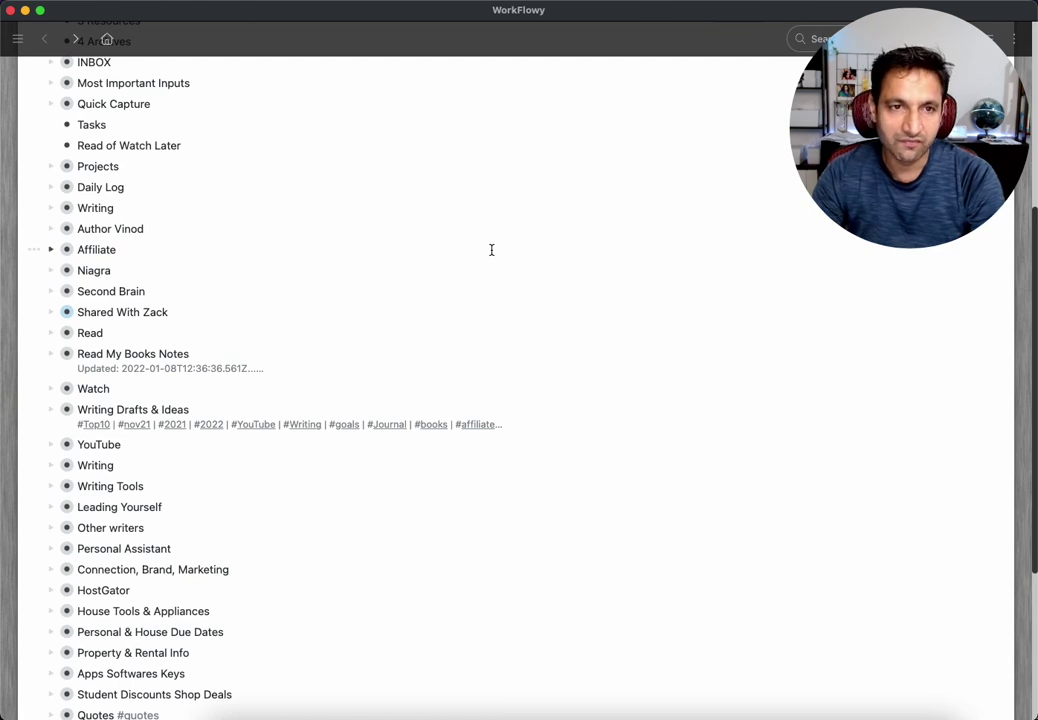
{"action": "scroll", "coordinate": [562, 206], "scroll_direction": "down", "scroll_amount": 4}
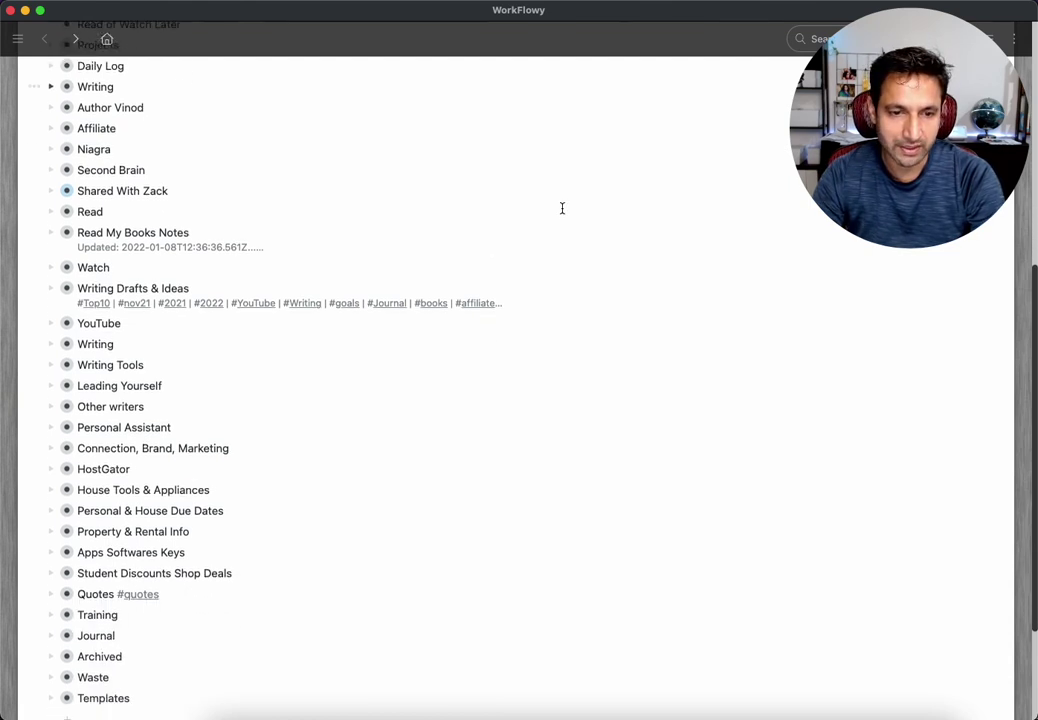
{"action": "scroll", "coordinate": [562, 208], "scroll_direction": "down", "scroll_amount": 1}
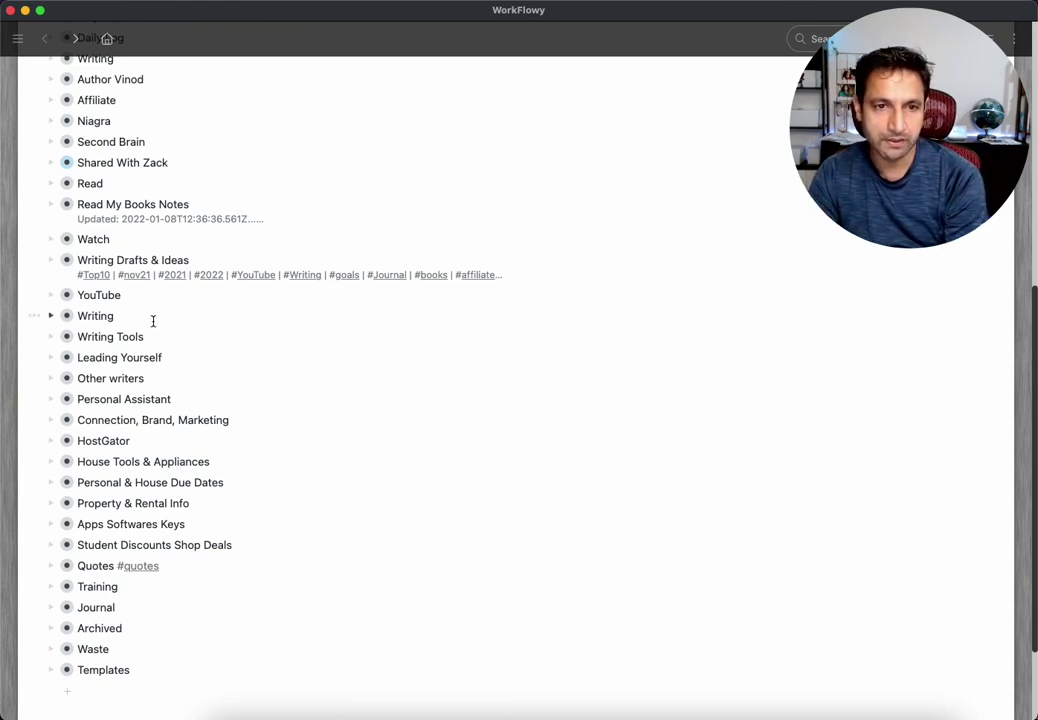
{"action": "scroll", "coordinate": [153, 320], "scroll_direction": "up", "scroll_amount": 2}
{"action": "scroll", "coordinate": [154, 320], "scroll_direction": "up", "scroll_amount": 3}
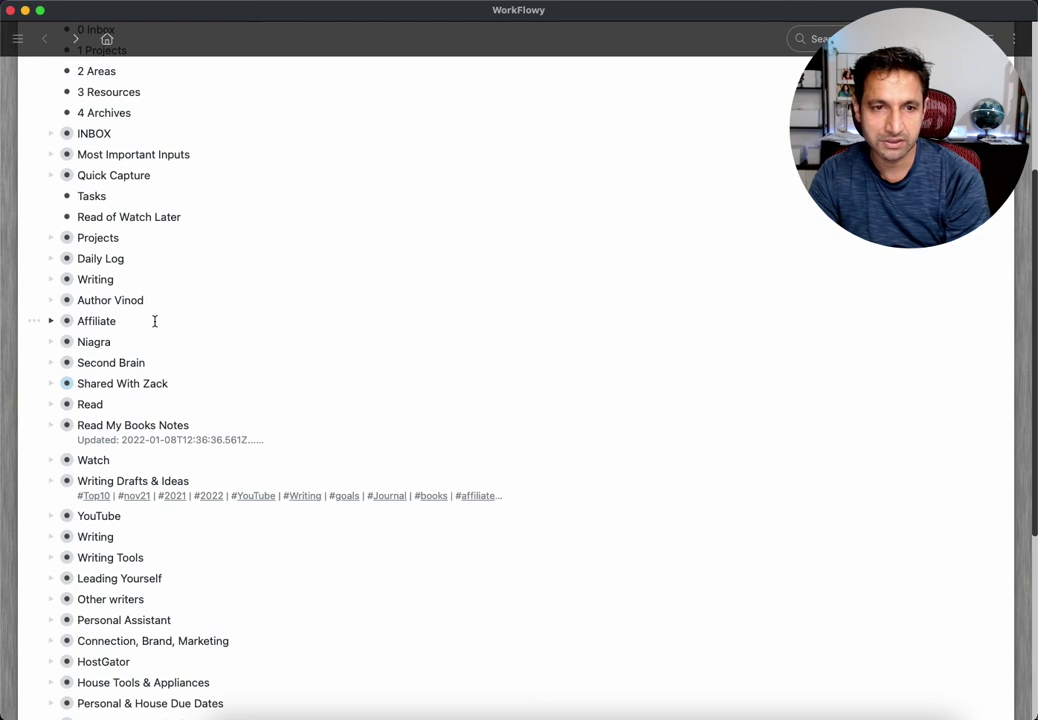